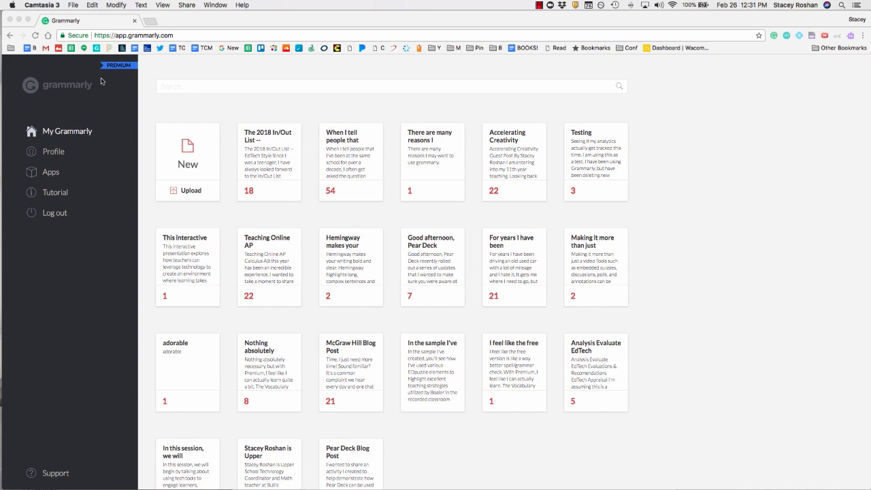
Load the Grammarly site and open the 'Hemingway makes your writing bold' document
left_click(120, 36)
left_click(83, 226)
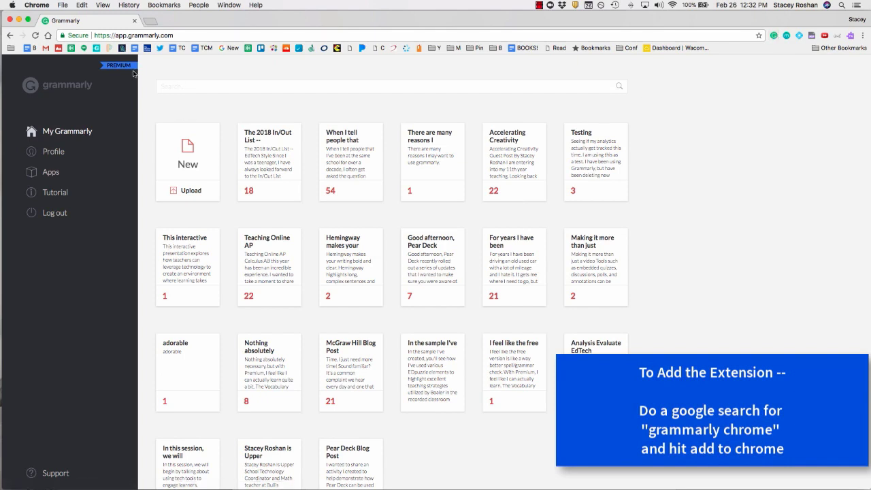
left_click(180, 36)
type("gramm")
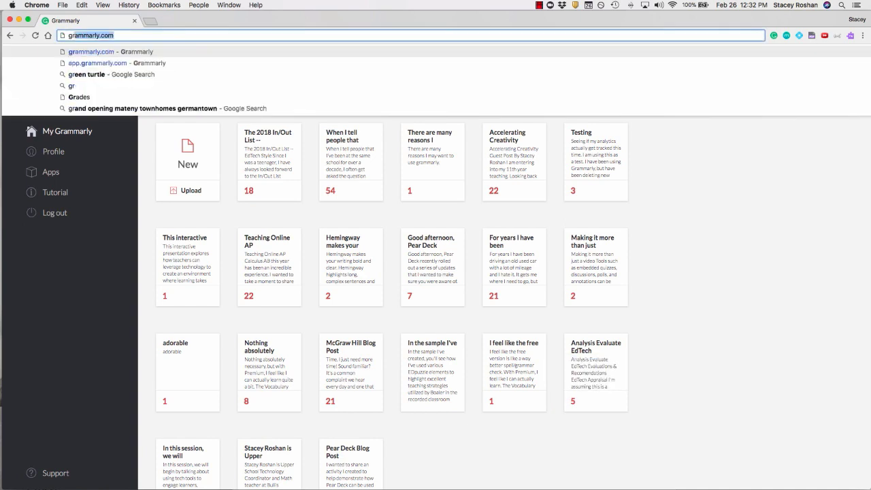
key("Return")
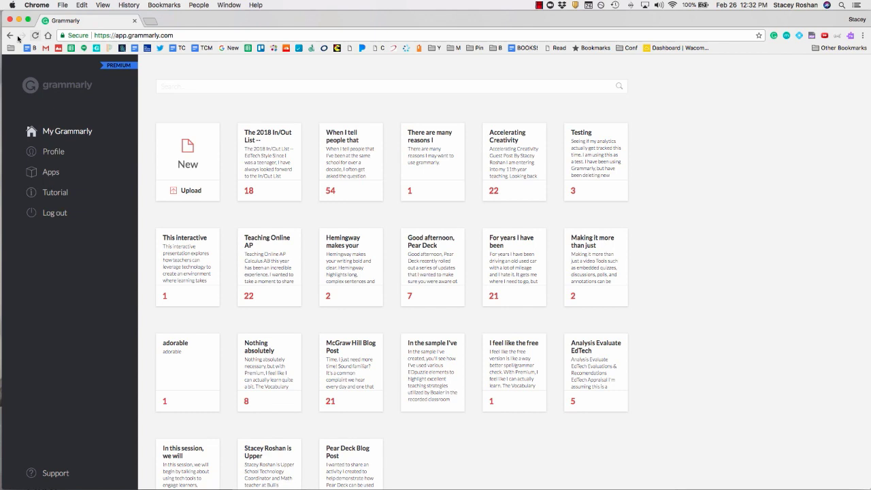
left_click(195, 167)
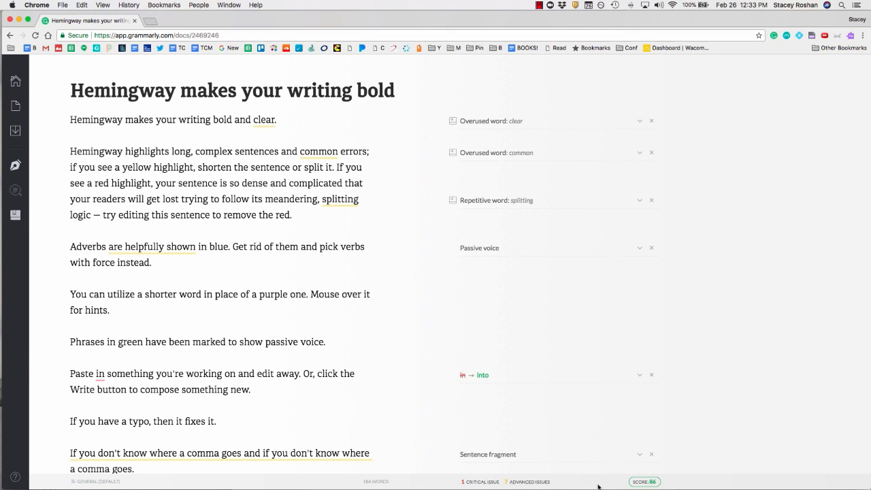
left_click(640, 482)
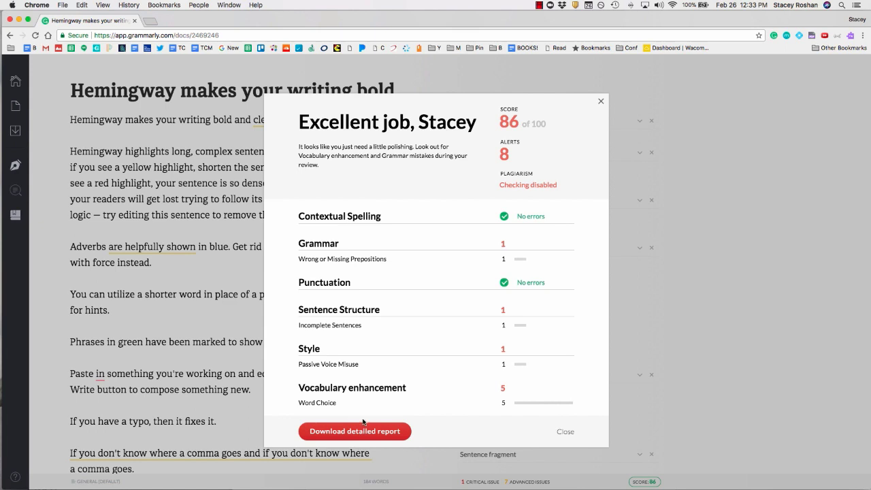
left_click(600, 102)
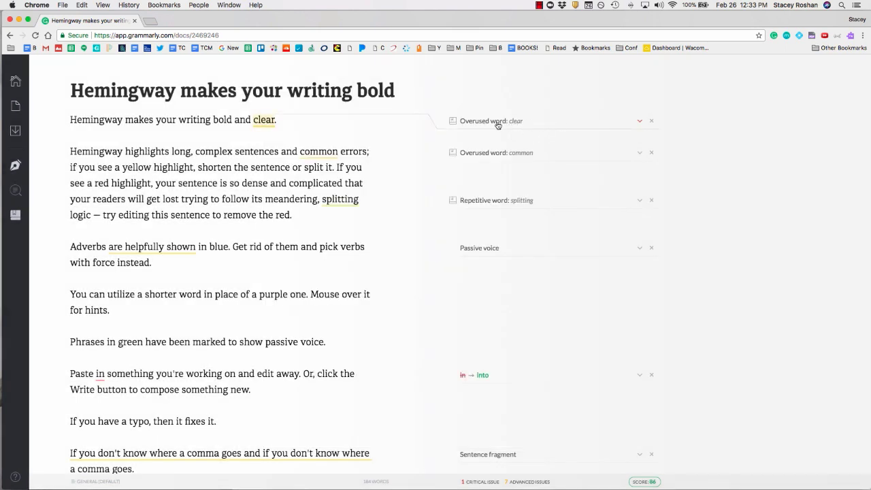
left_click(542, 200)
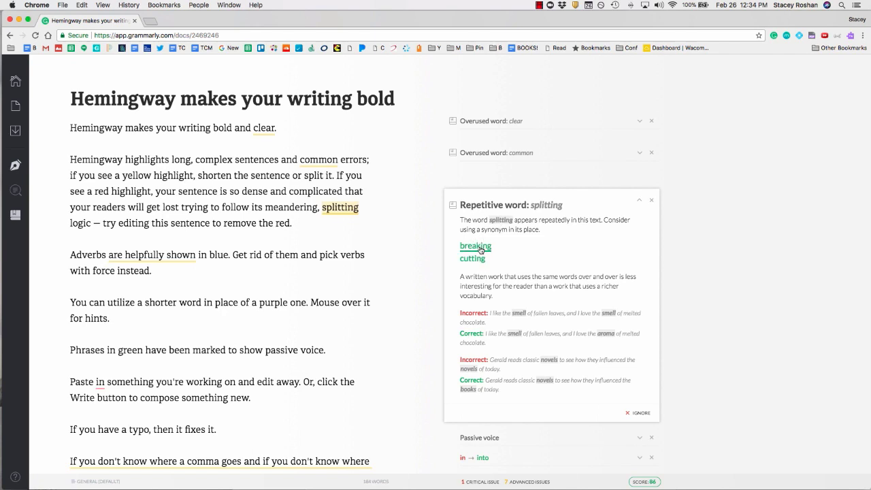
left_click(484, 249)
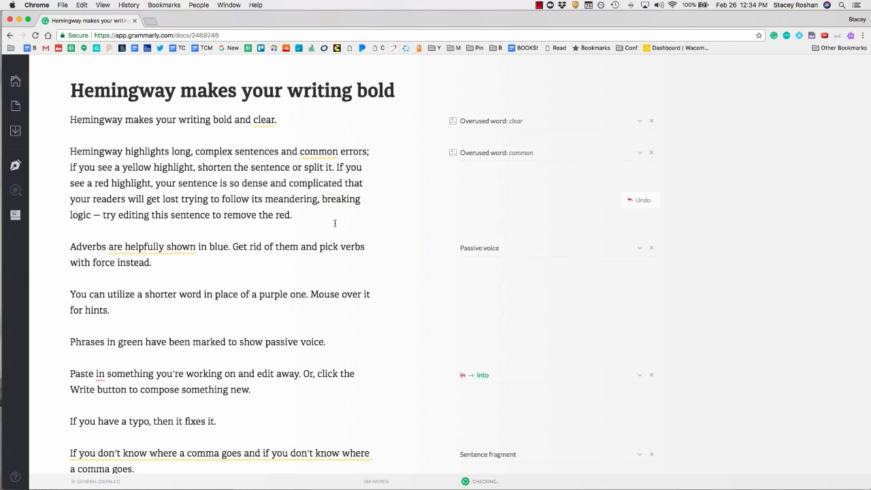
left_click(642, 200)
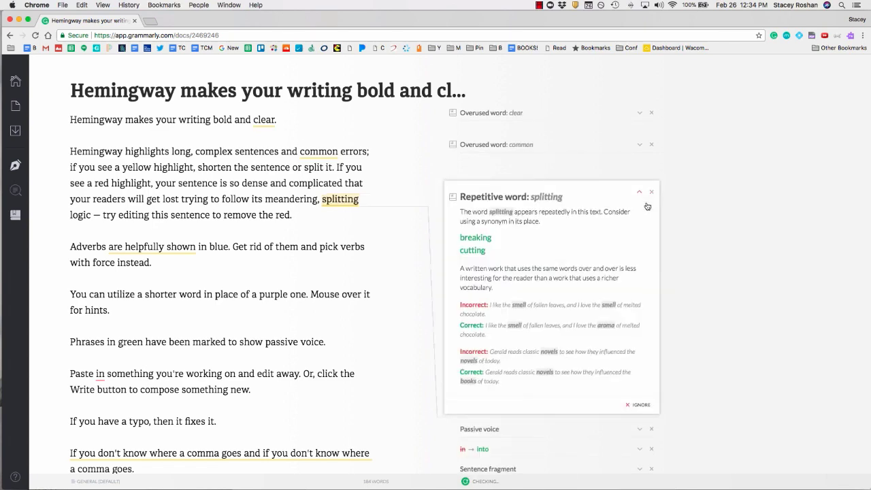
left_click(676, 216)
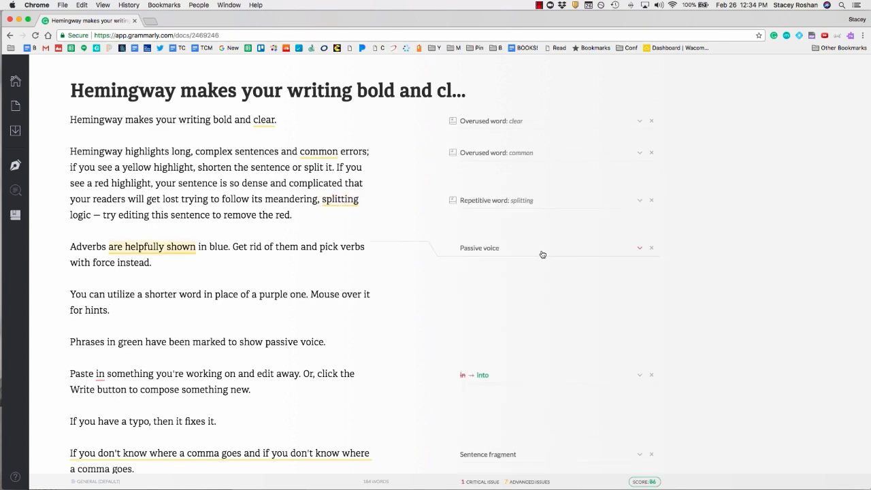
left_click(542, 255)
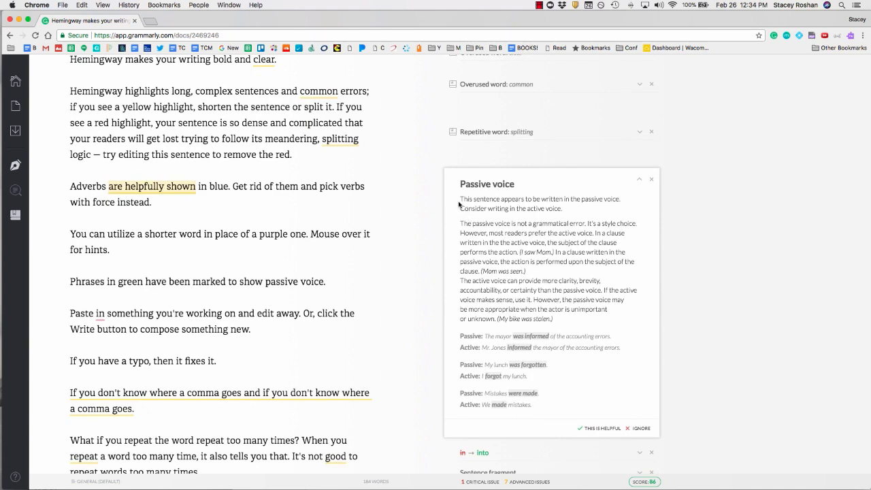
left_click(638, 182)
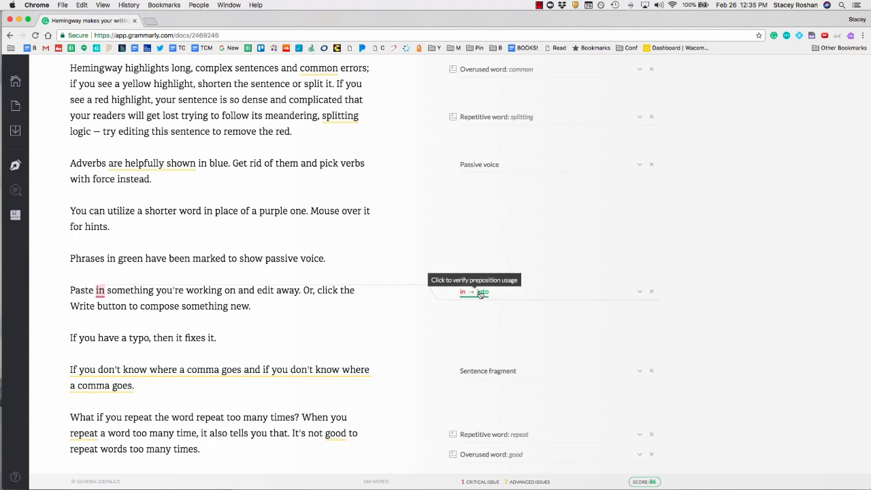
left_click(482, 293)
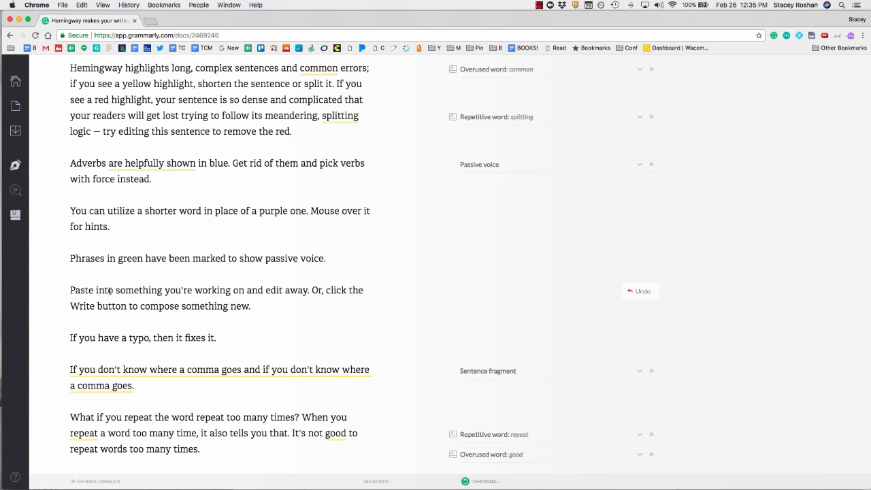
left_click(640, 290)
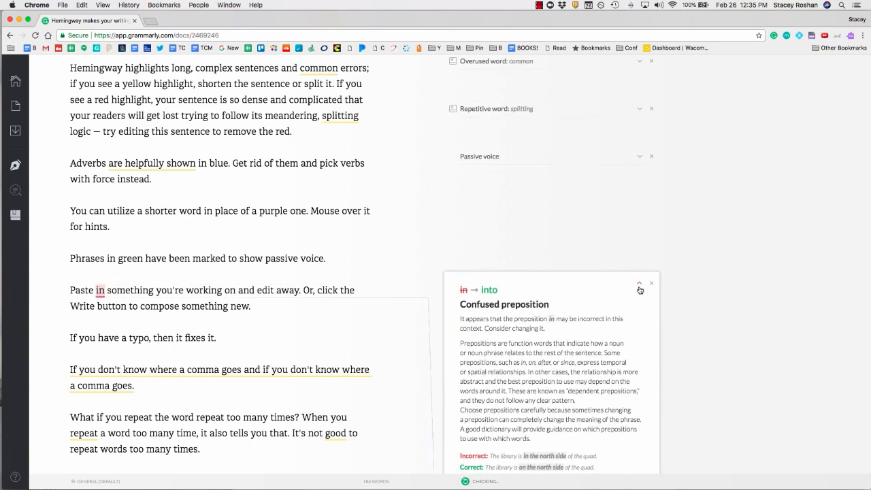
scroll(152, 153, "up", 2)
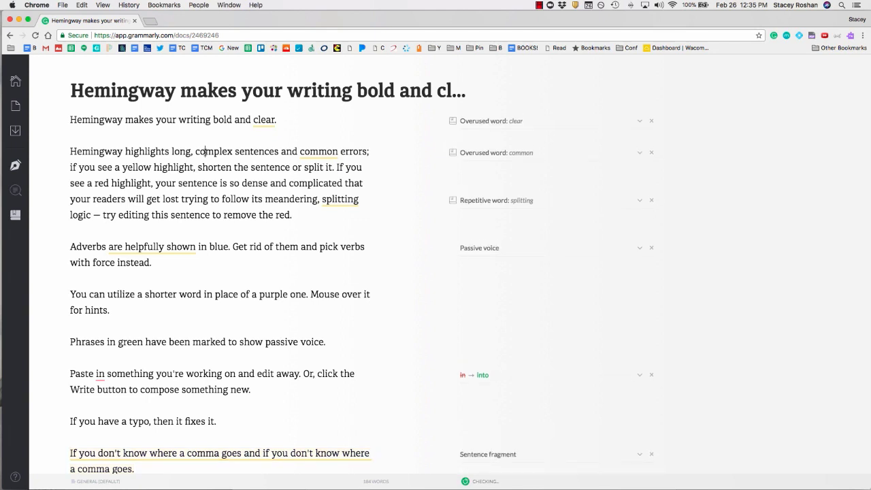
Replace 'complex' with its synonym 'rambling', then undo the swap
double_click(221, 151)
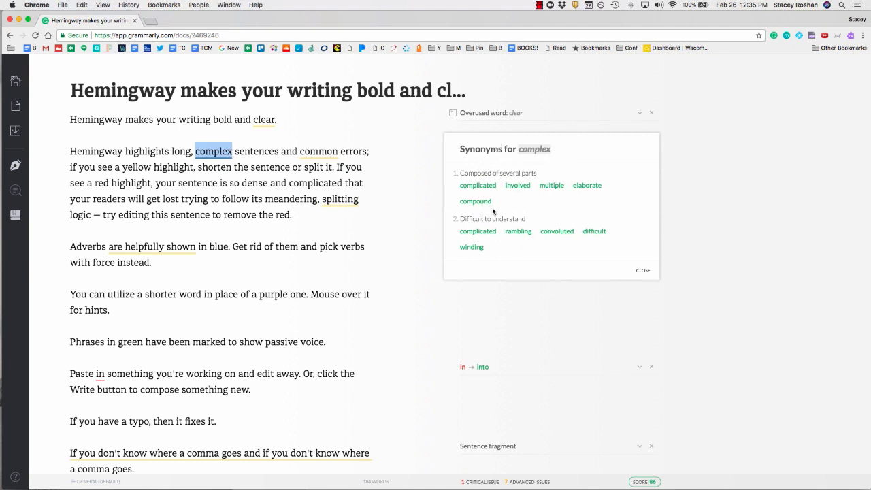
left_click(521, 232)
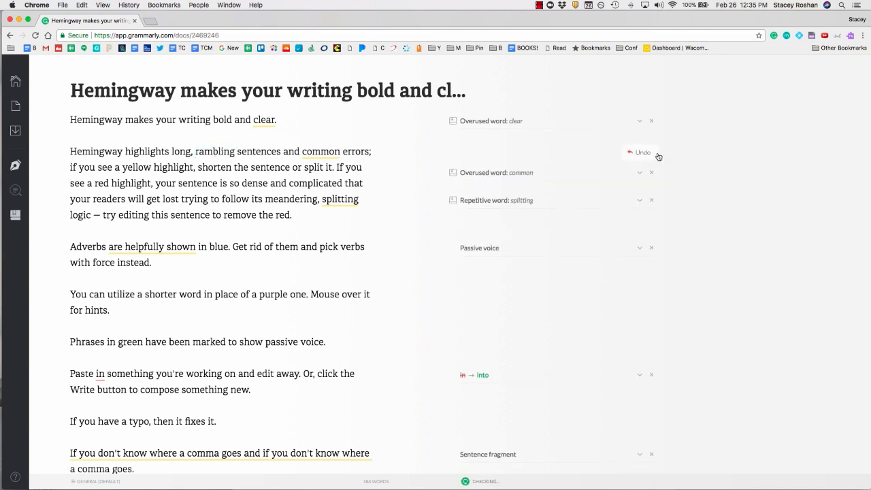
left_click(637, 153)
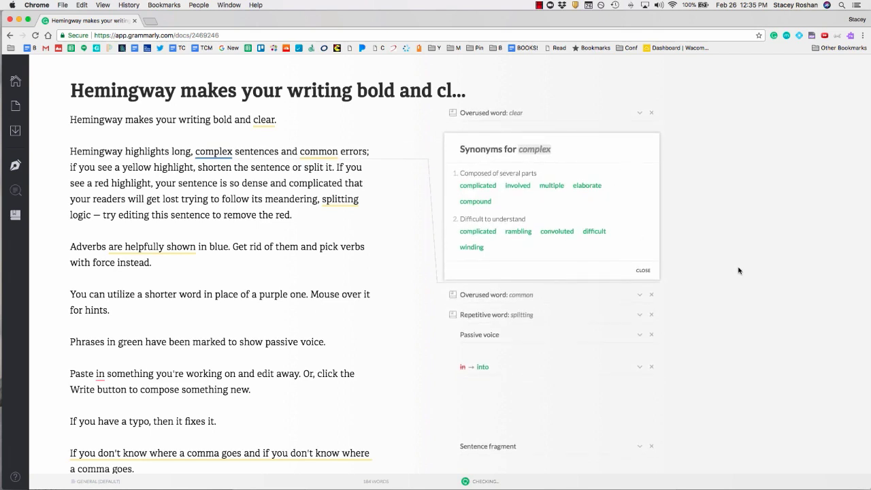
Close the synonyms card for 'complex' and bring up the writing-check settings
left_click(227, 236)
left_click(15, 166)
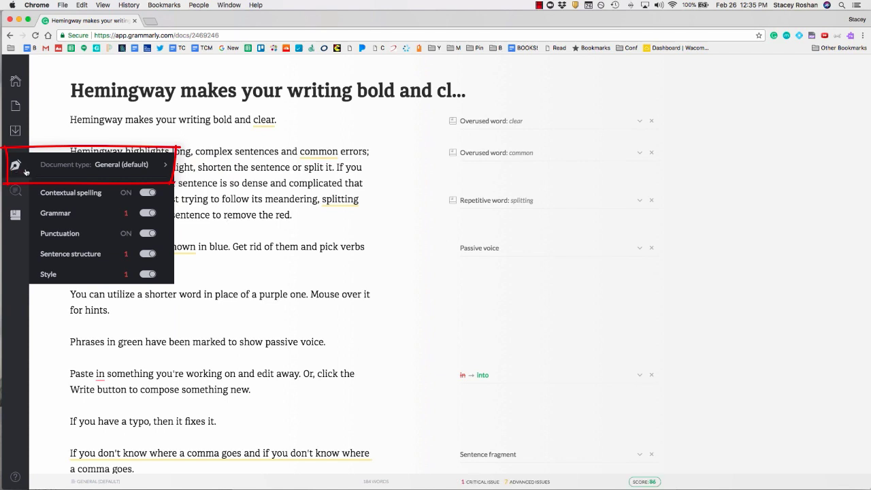
Browse the Document type options and switch off the writing checks, starting with punctuation
mouse_move(53, 172)
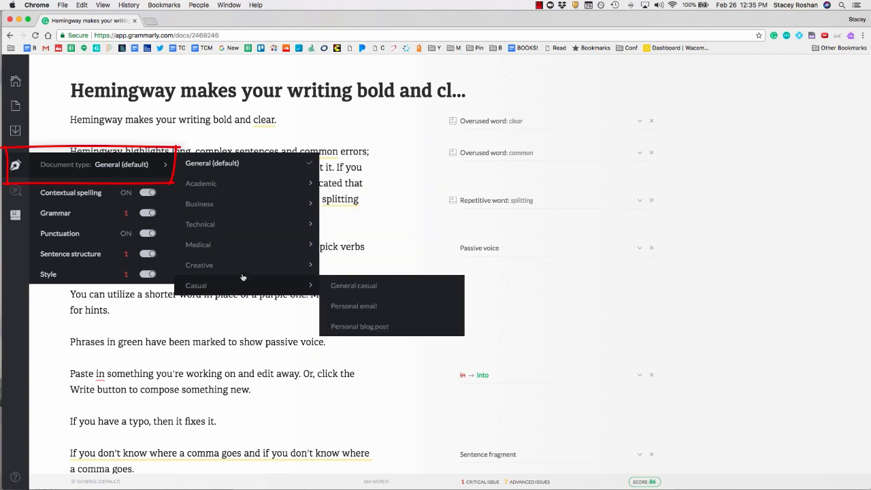
mouse_move(241, 252)
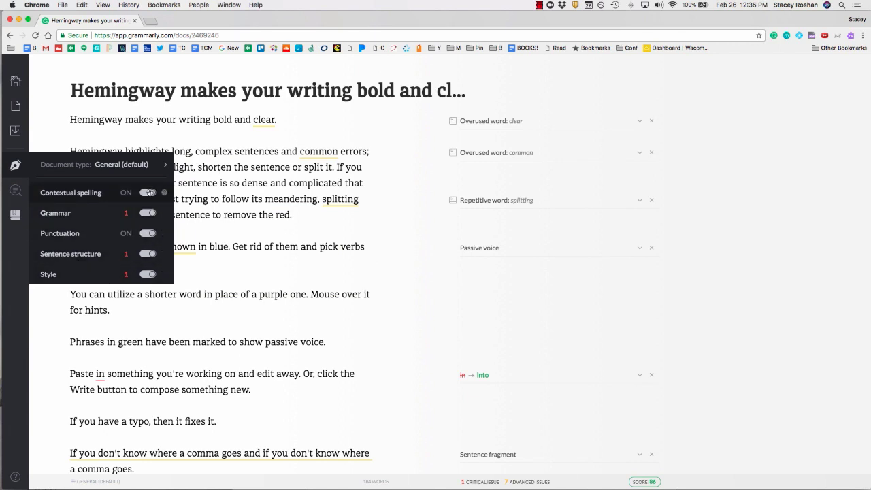
left_click(151, 234)
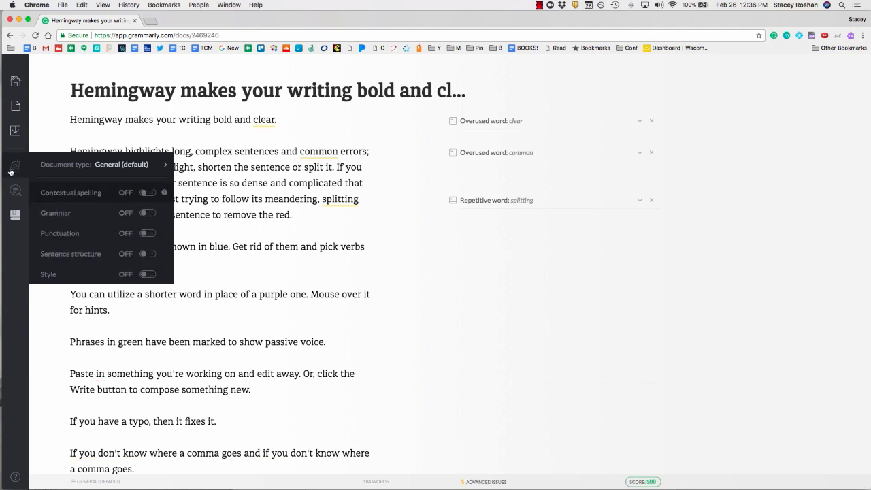
Turn on plagiarism checking and inspect, dismiss and restore the unoriginal-text alert
mouse_move(15, 193)
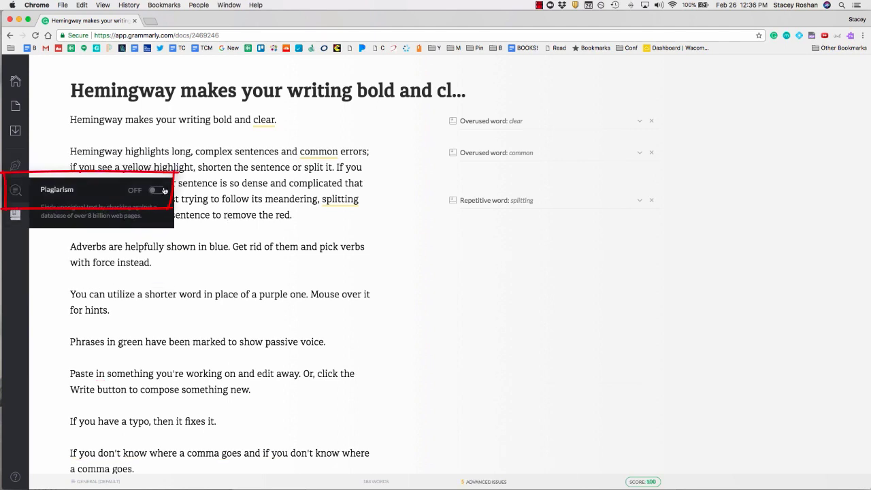
left_click(158, 191)
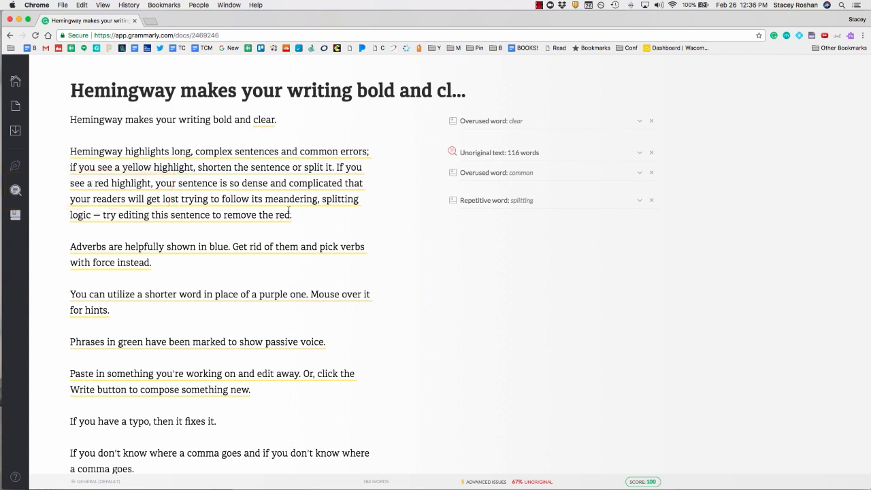
left_click(517, 153)
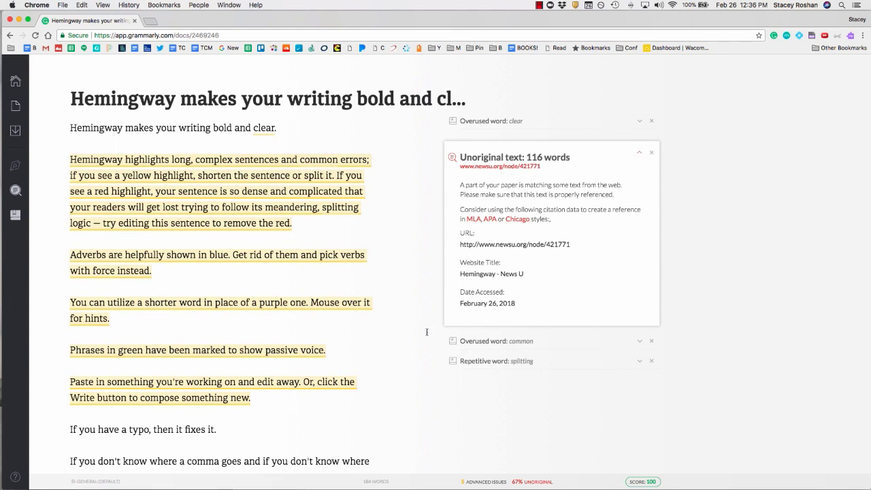
left_click(651, 155)
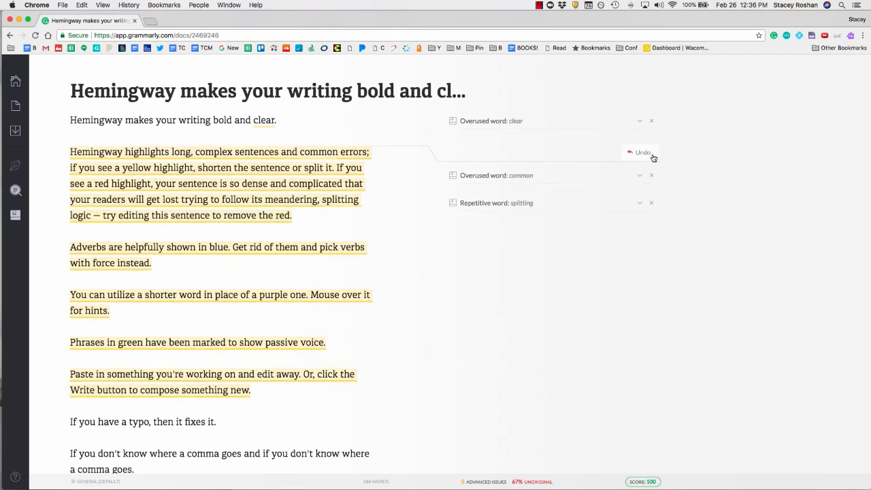
left_click(639, 153)
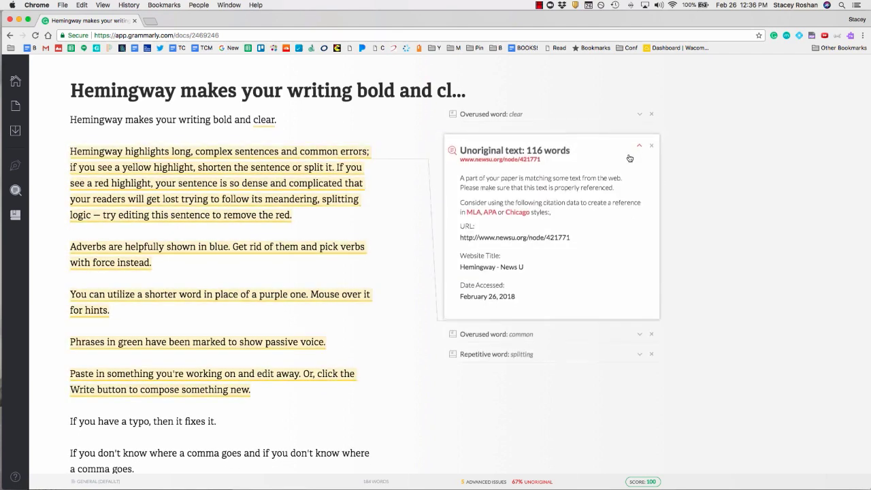
Turn plagiarism checking back off
mouse_move(15, 190)
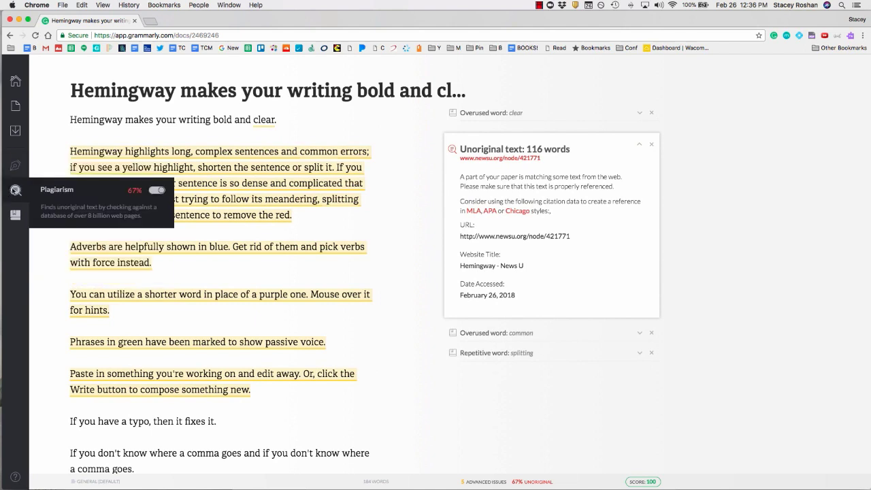
left_click(154, 192)
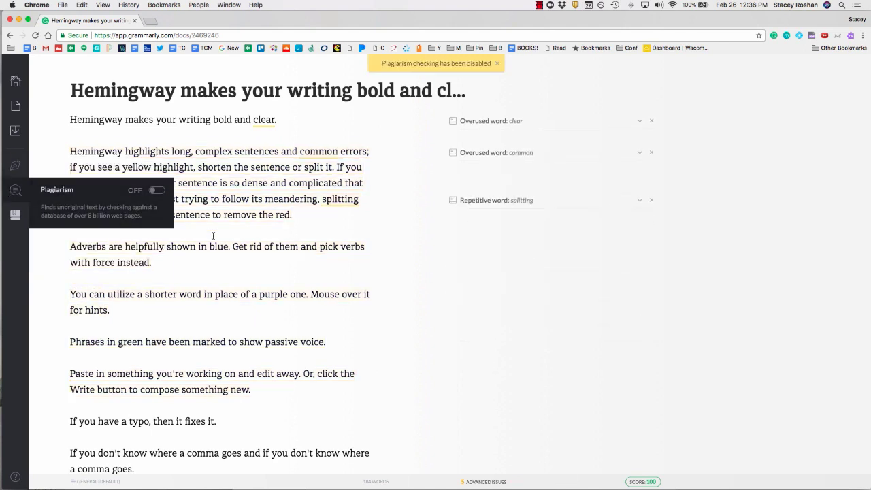
mouse_move(21, 220)
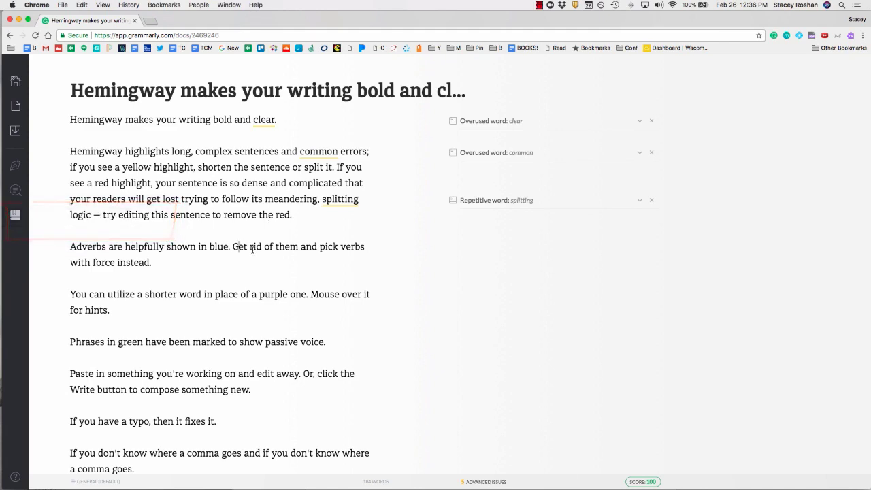
Re-enable style checking and download the detailed score report (86 of 100) as a PDF
scroll(253, 248, "down", 3)
scroll(253, 248, "up", 3)
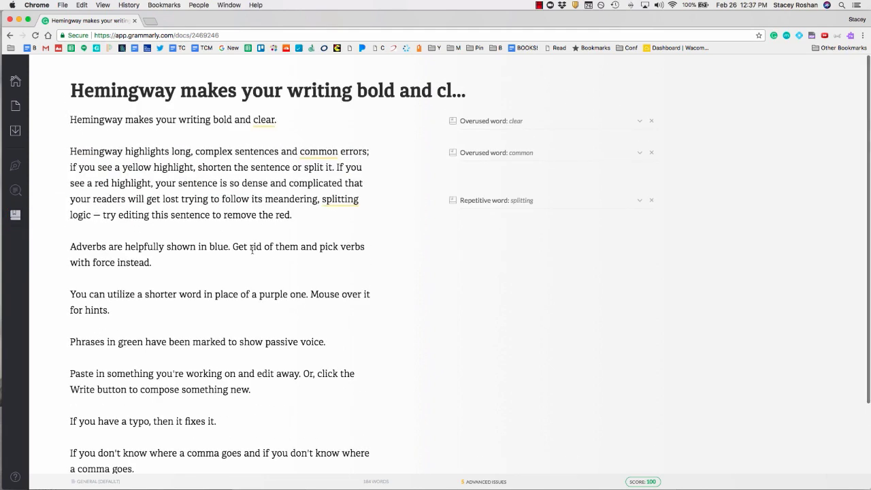
left_click(649, 482)
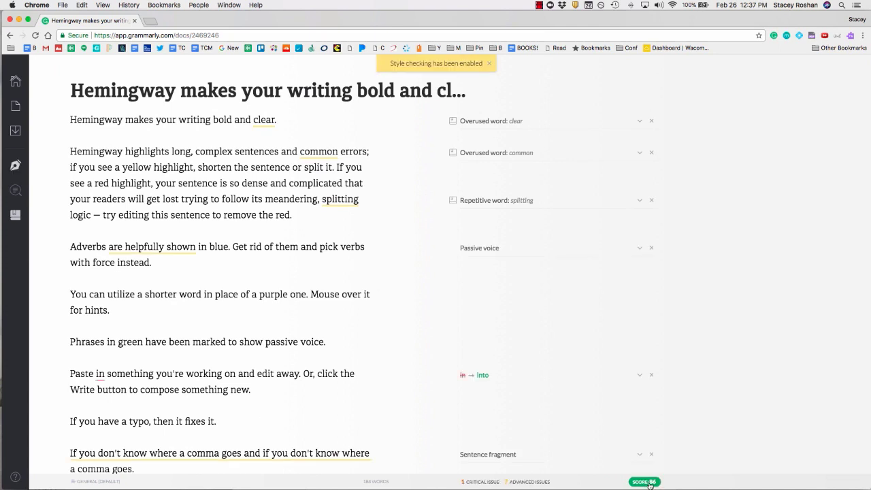
left_click(649, 483)
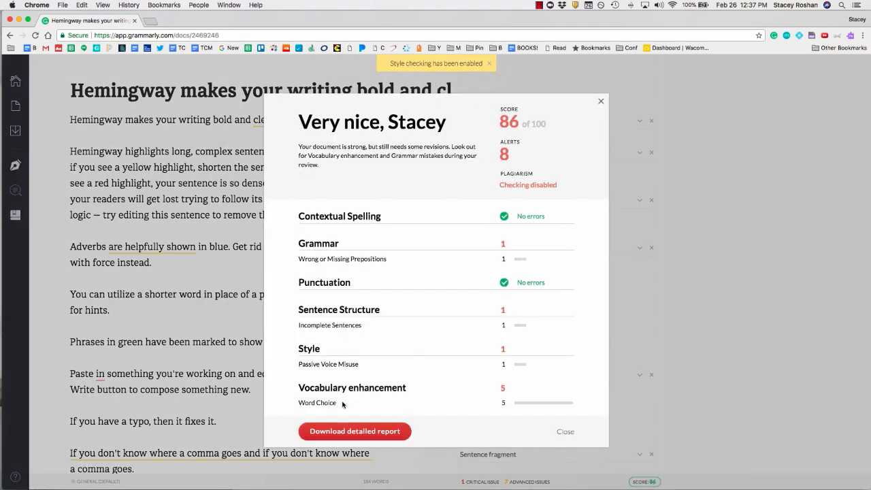
left_click(366, 430)
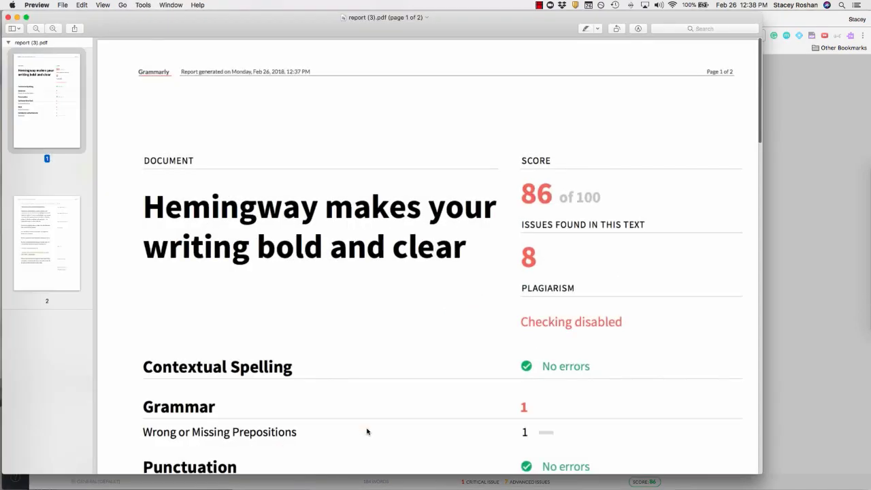
Scroll through both pages of the downloaded Grammarly report PDF in Preview
scroll(363, 348, "down", 5)
scroll(362, 348, "down", 10)
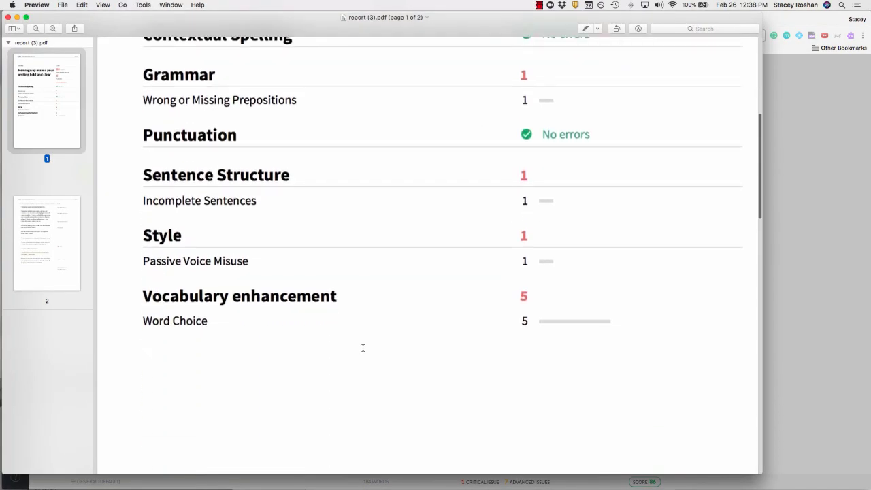
scroll(363, 347, "down", 6)
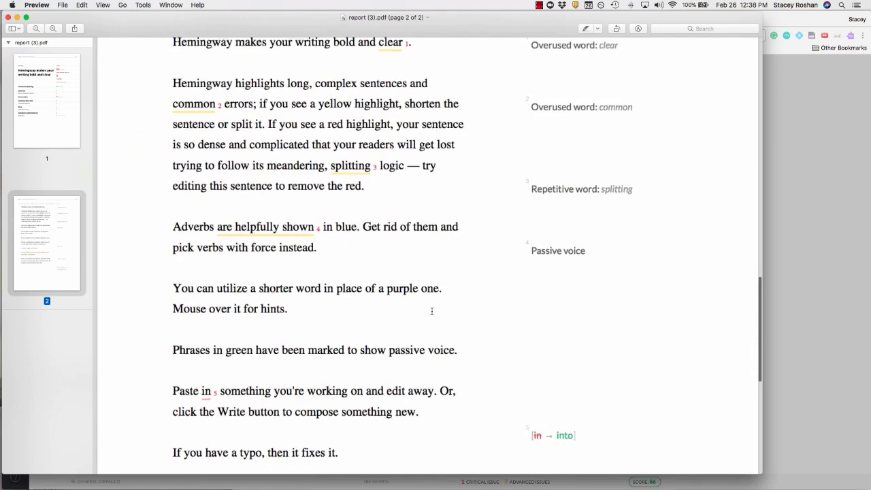
scroll(580, 376, "down", 6)
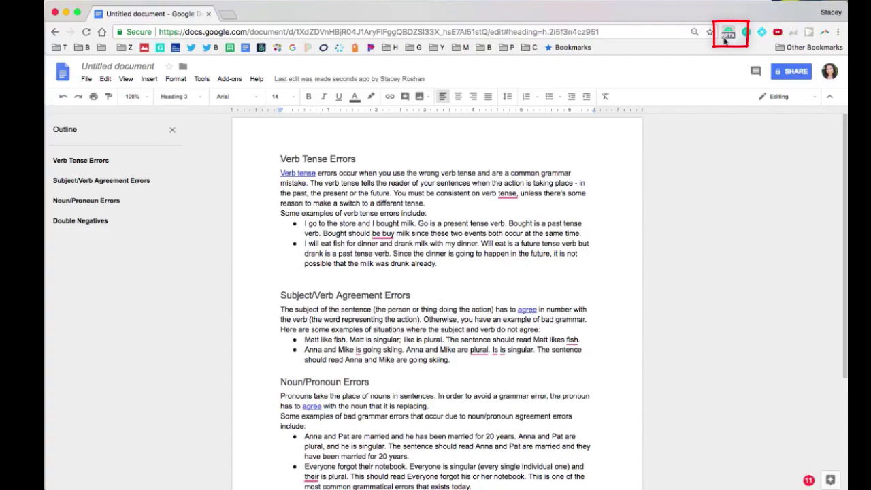
left_click(725, 37)
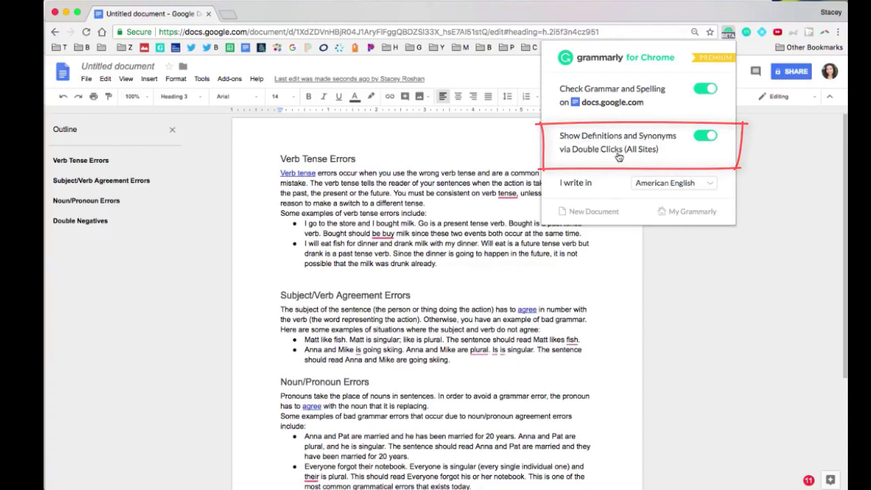
left_click(469, 228)
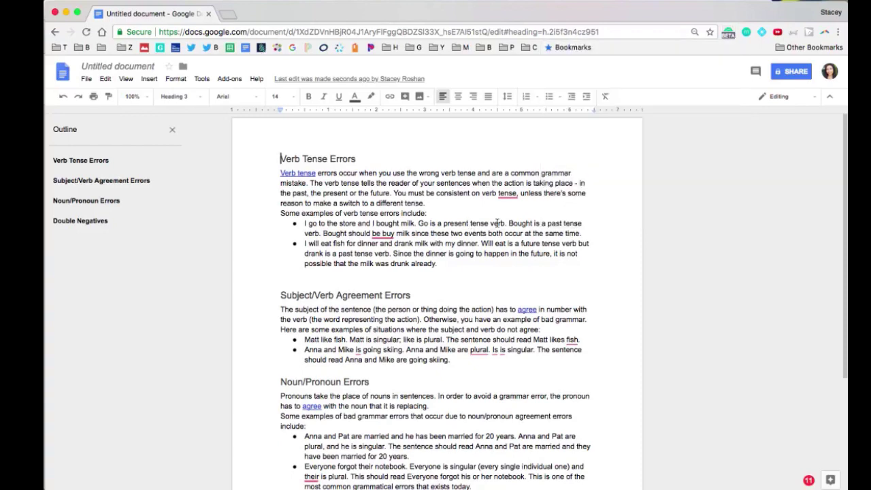
double_click(555, 173)
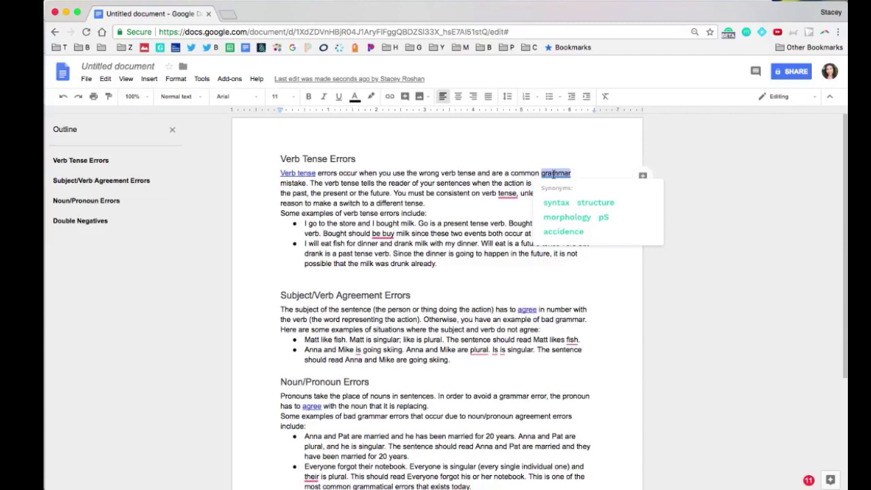
left_click(728, 32)
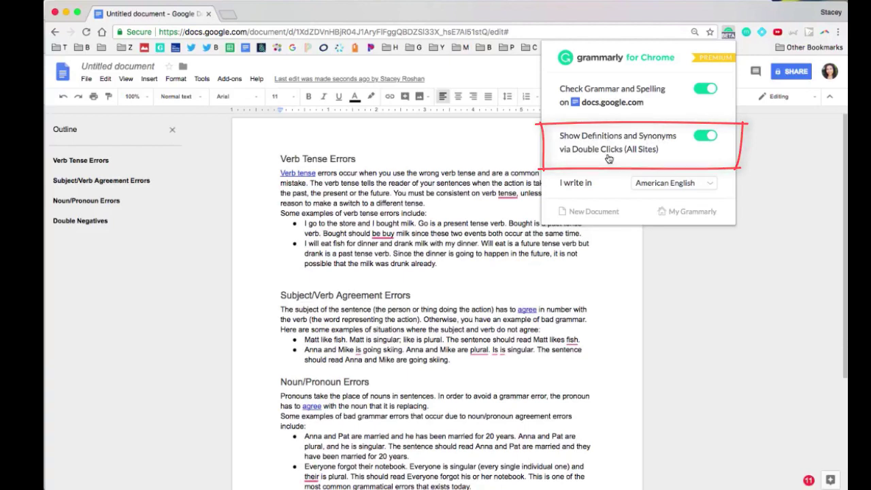
left_click(605, 292)
double_click(557, 174)
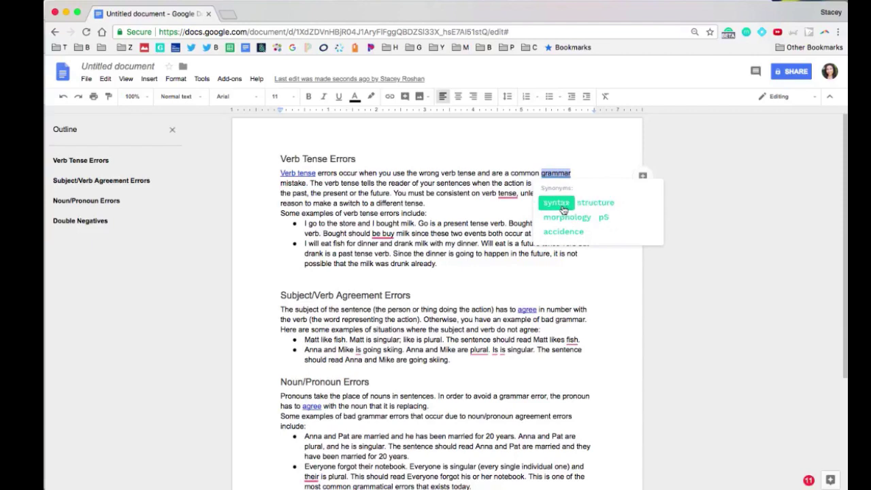
left_click(556, 203)
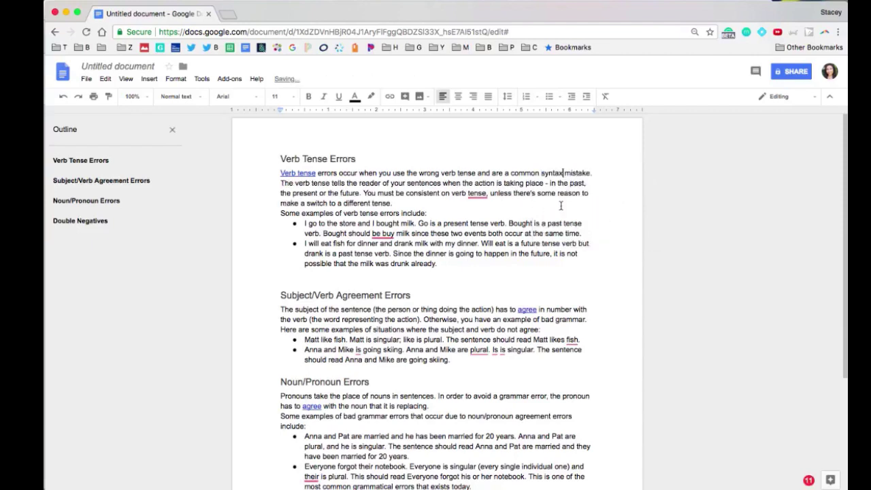
key("super+z")
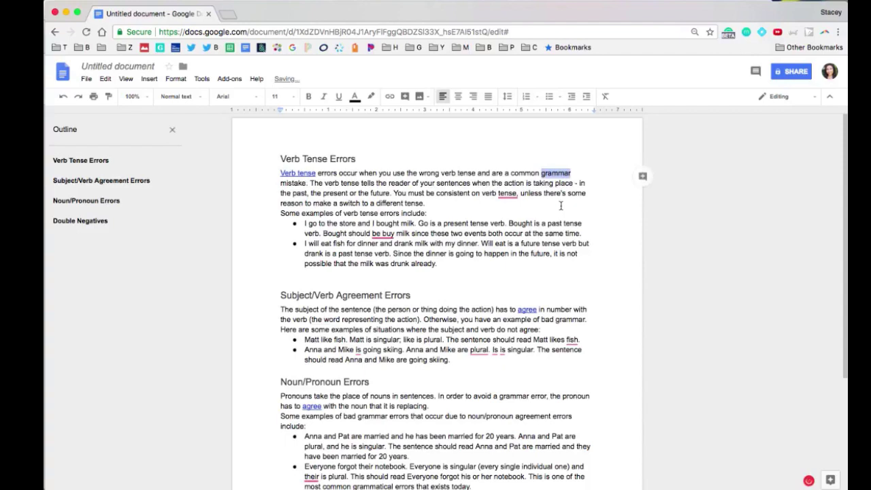
left_click(562, 193)
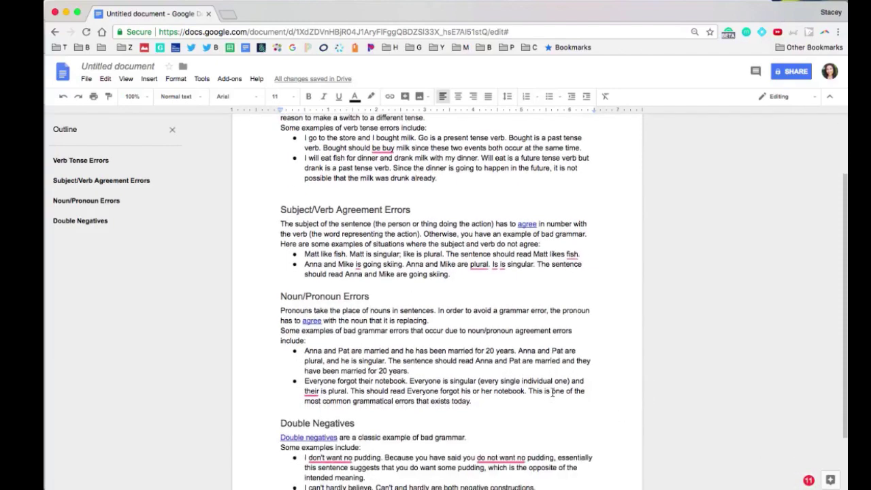
scroll(642, 398, "down", 3)
scroll(641, 399, "up", 3)
Show Grammarly's beta welcome card, then jump to Verb Tense Errors and select some example text
left_click(810, 481)
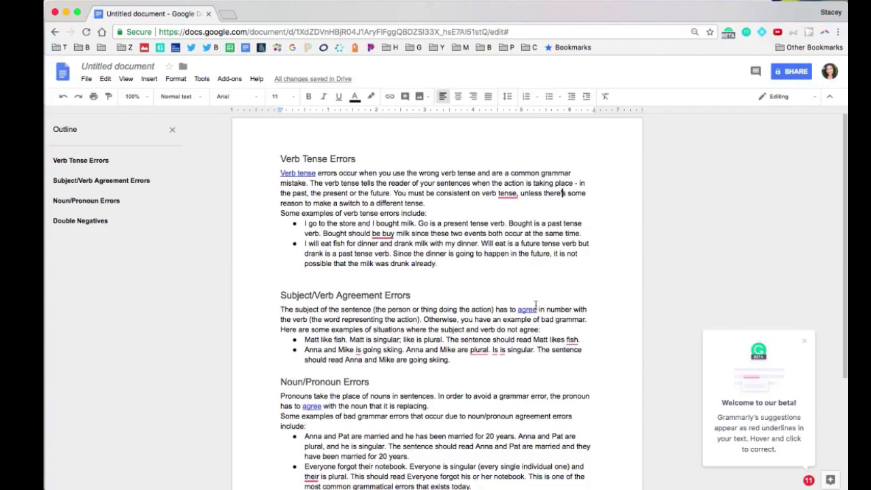
left_click(423, 221)
left_click(279, 159)
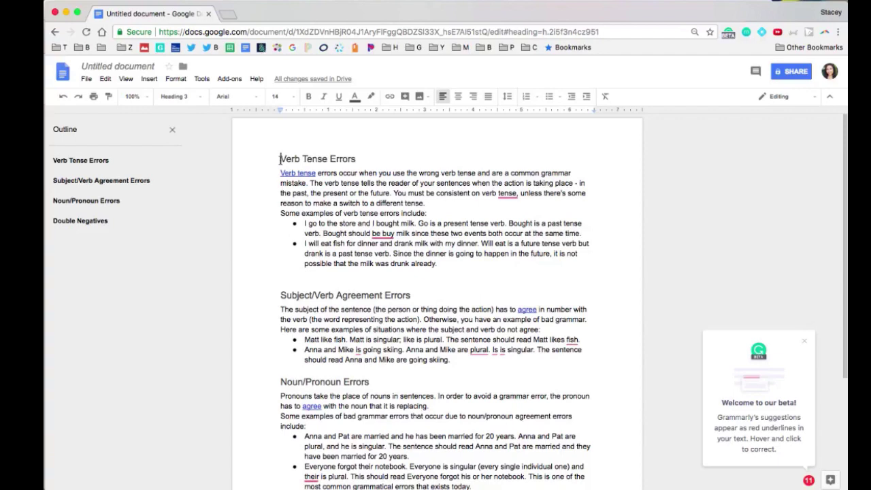
left_click_drag(340, 233, 408, 243)
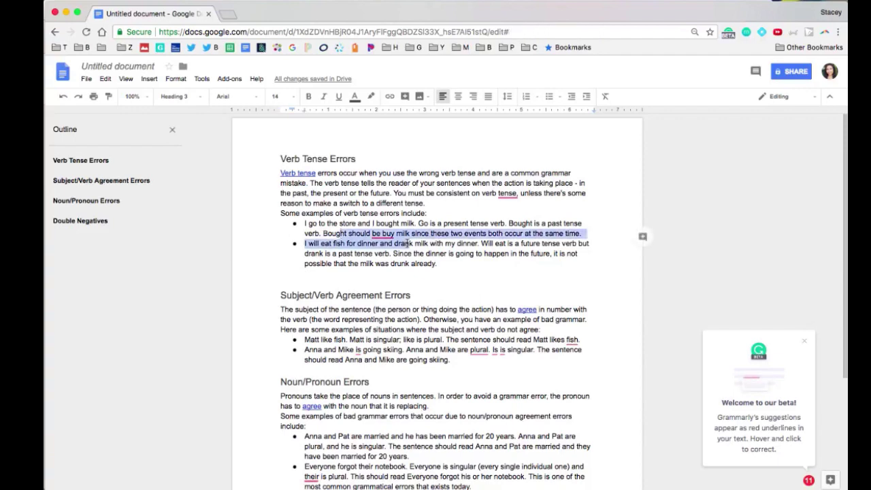
left_click(408, 243)
mouse_move(507, 197)
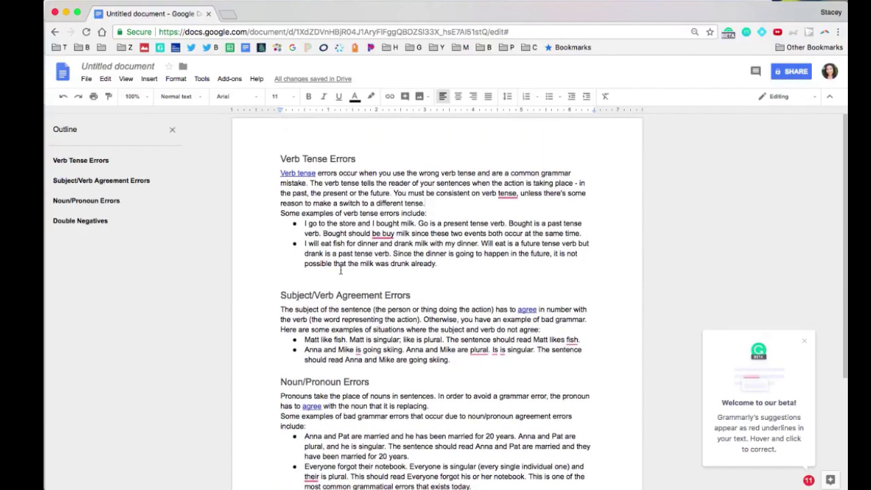
scroll(341, 270, "down", 1)
scroll(378, 224, "up", 1)
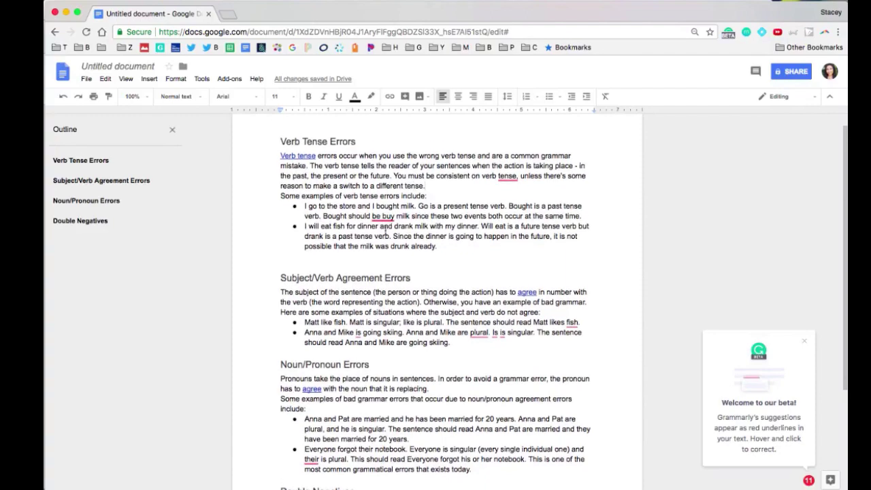
mouse_move(383, 216)
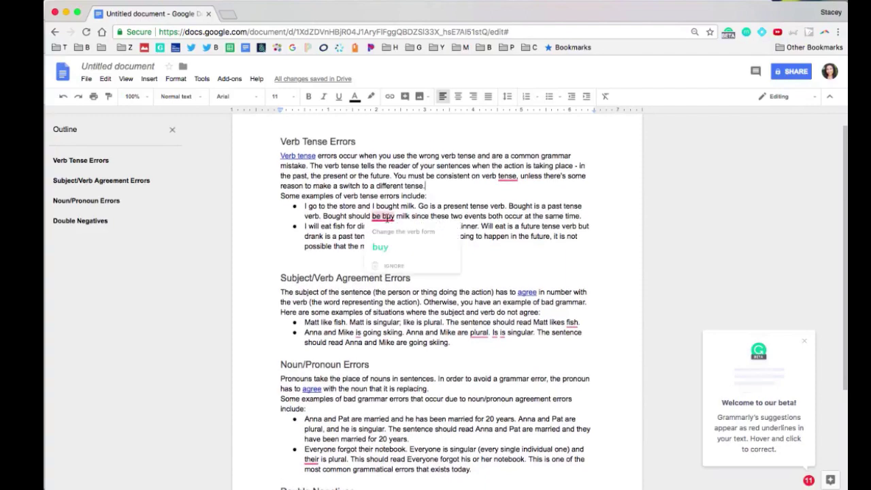
left_click(398, 245)
left_click(401, 244)
left_click(401, 244)
scroll(531, 279, "down", 3)
scroll(495, 302, "down", 1)
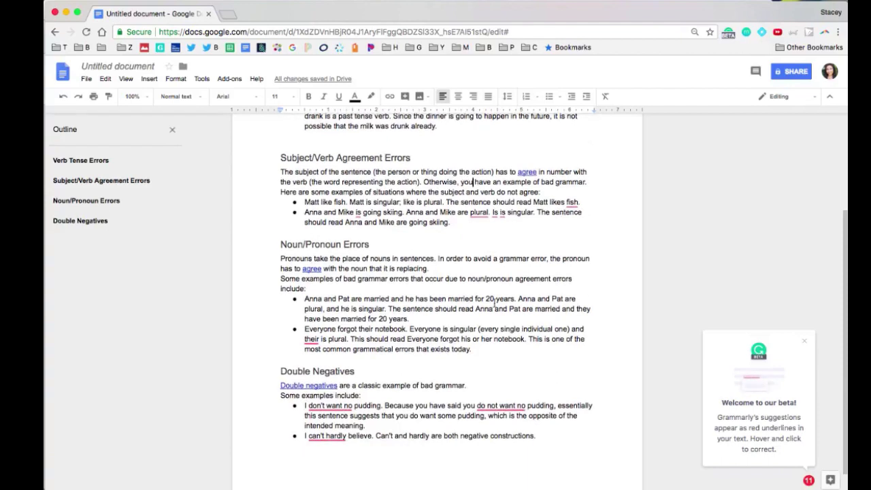
mouse_move(342, 406)
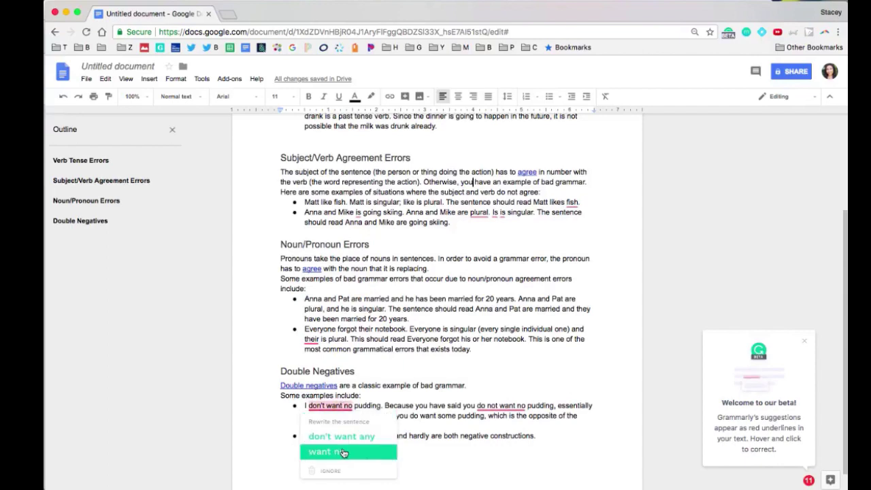
scroll(500, 419, "down", 1)
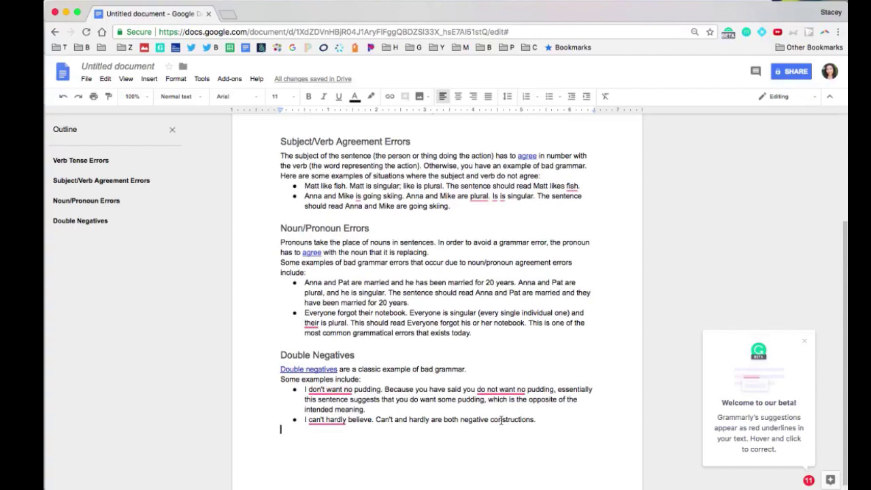
double_click(500, 419)
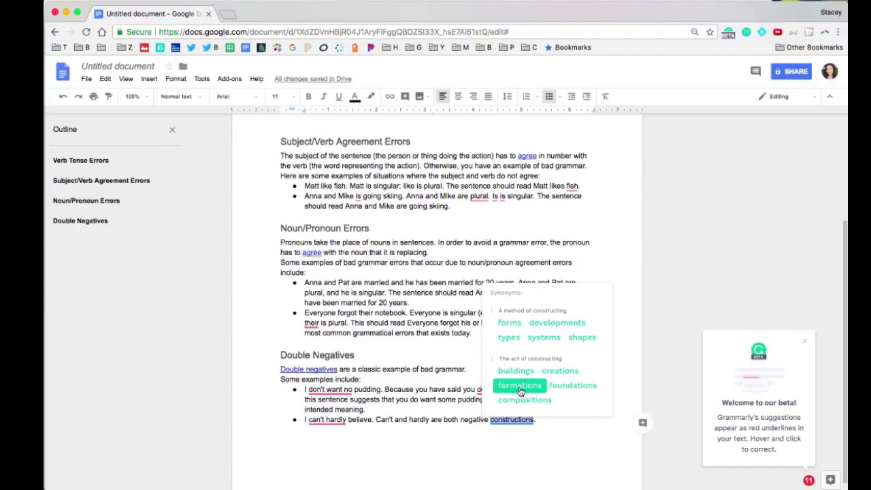
left_click(516, 429)
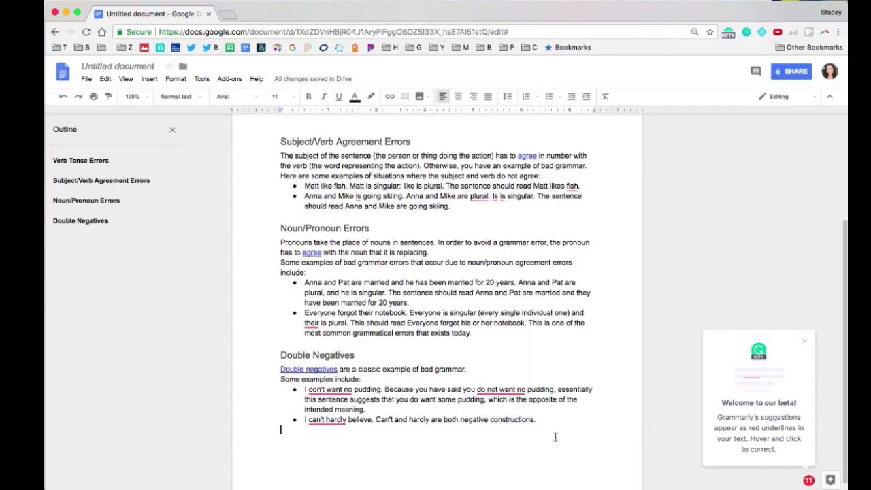
Paste the Google Doc's full grammar-errors text into a new Grammarly document
key("super+a")
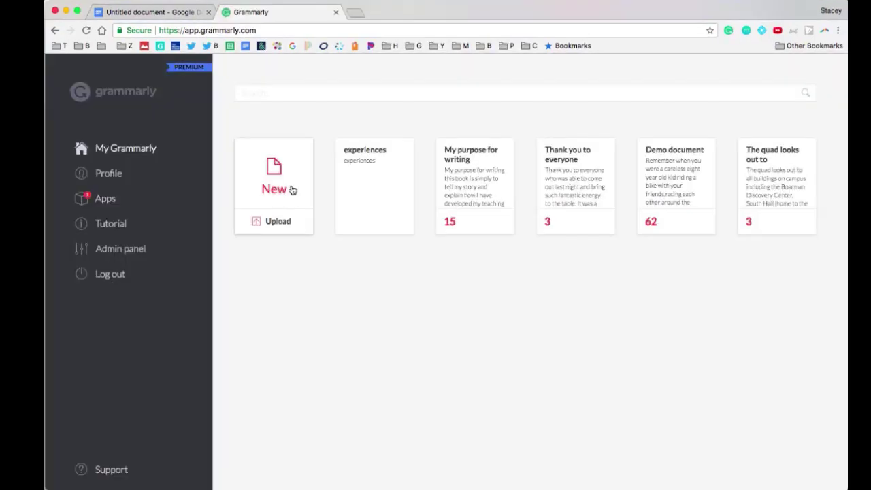
left_click(291, 189)
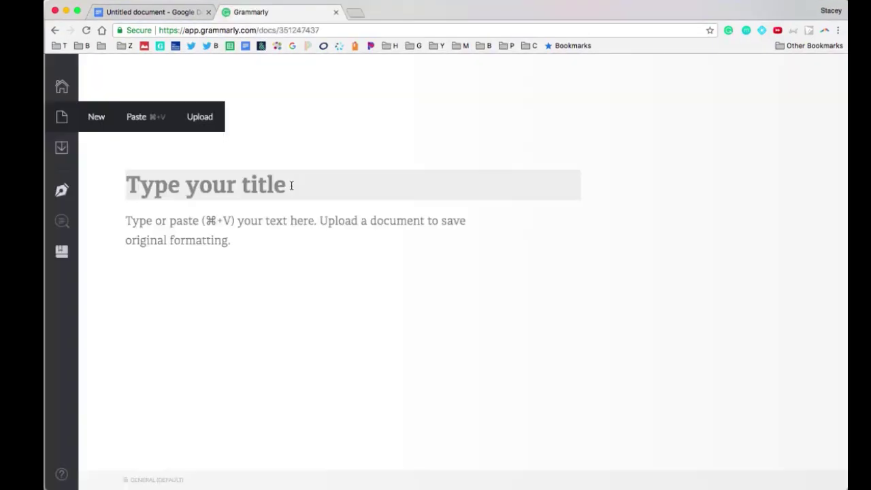
left_click(263, 229)
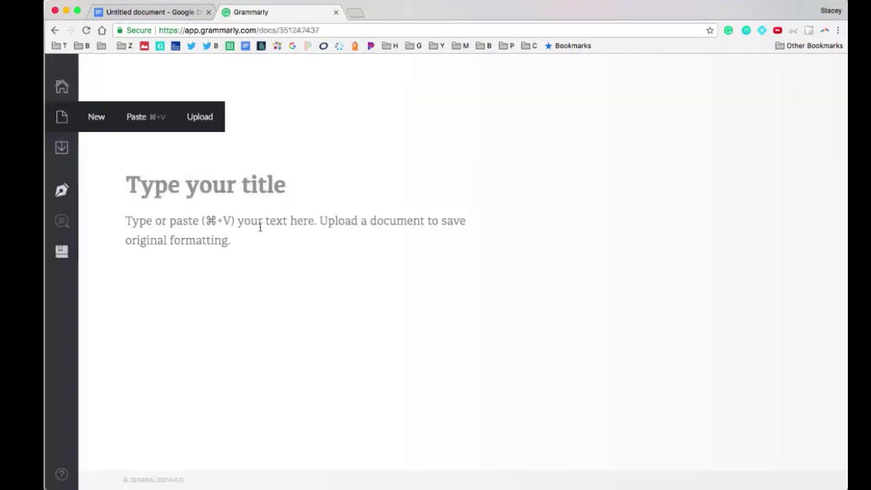
key("super+v")
Review the suggestions, expanding the missing-comma card and the synonyms for 'noun'
scroll(281, 223, "down", 2)
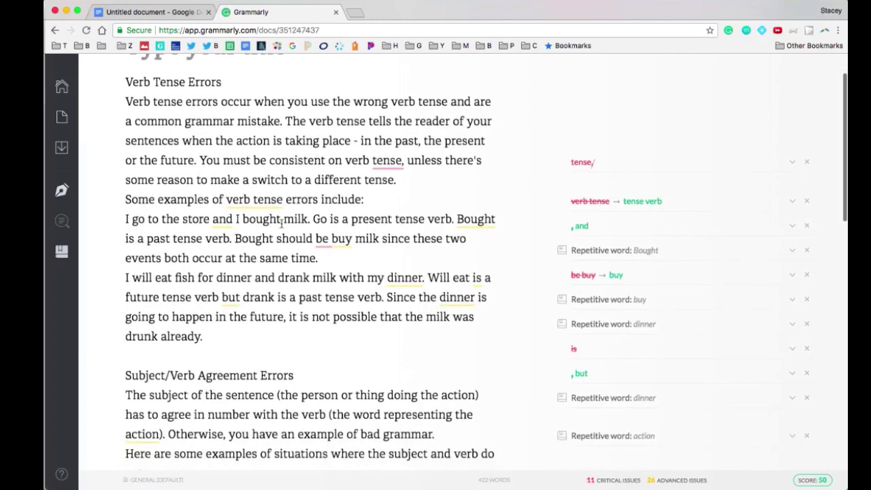
scroll(281, 222, "up", 1)
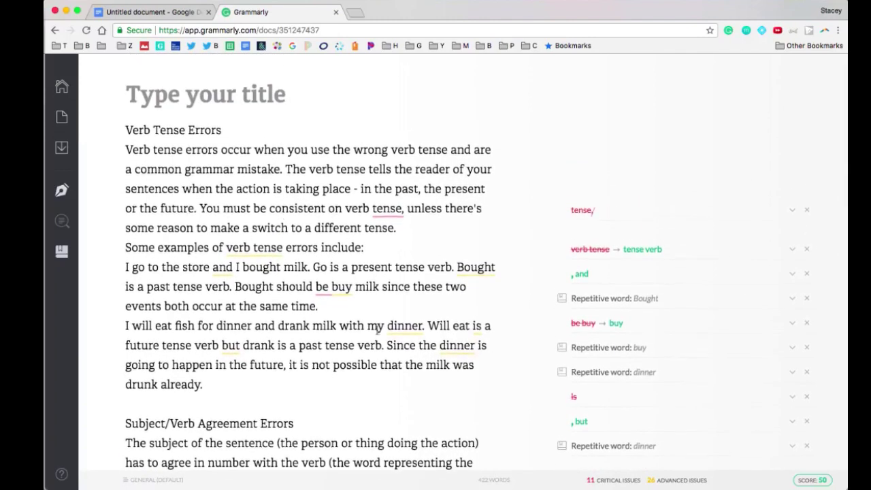
scroll(377, 331, "down", 1)
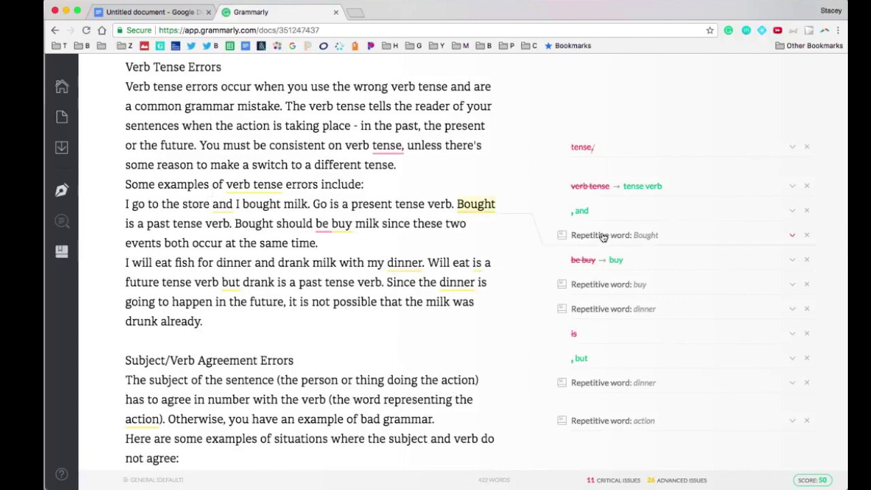
scroll(604, 311, "down", 8)
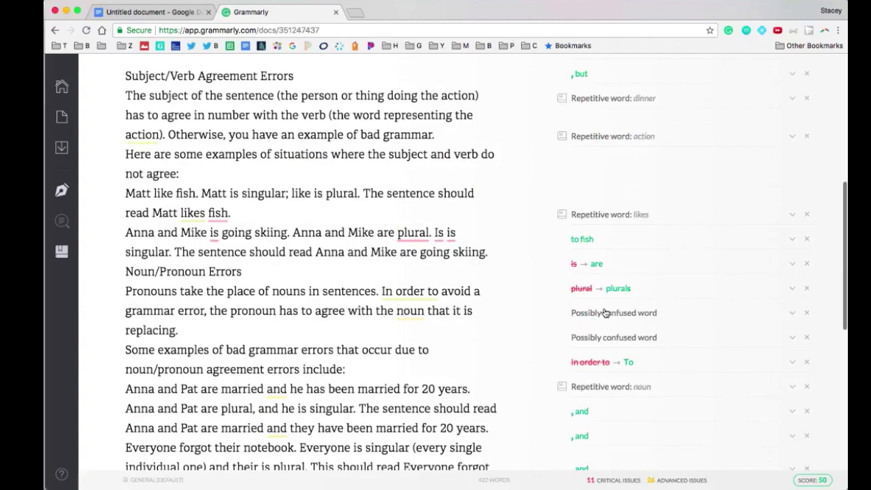
scroll(612, 323, "down", 3)
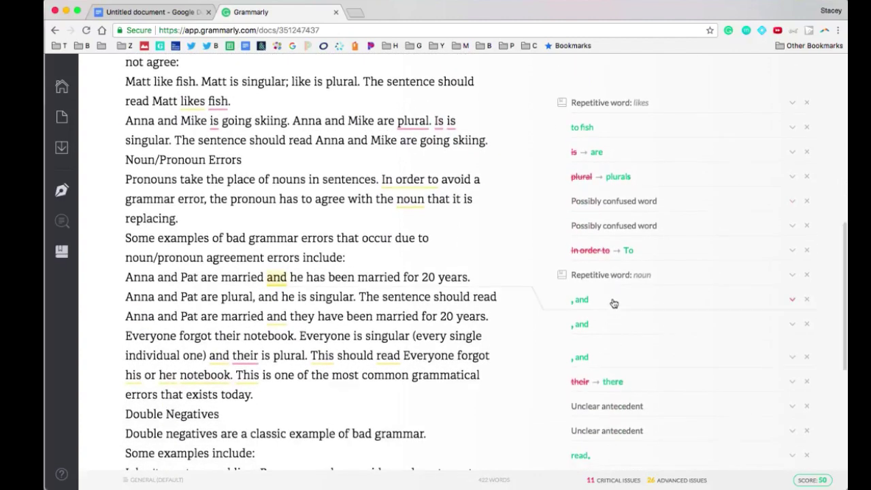
left_click(612, 300)
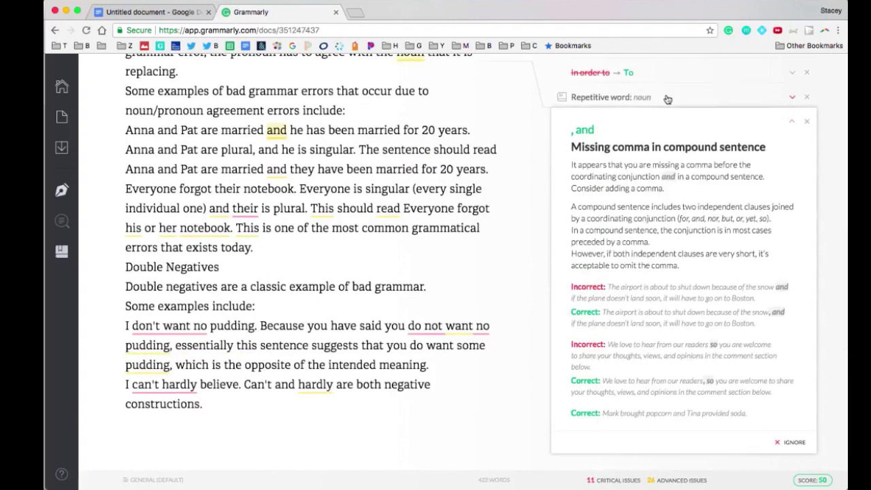
left_click(711, 100)
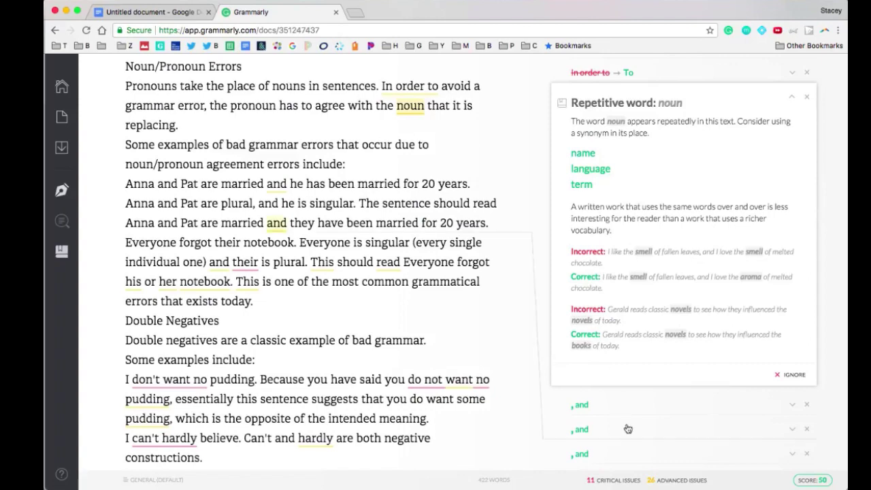
scroll(481, 449, "down", 4)
scroll(489, 435, "down", 1)
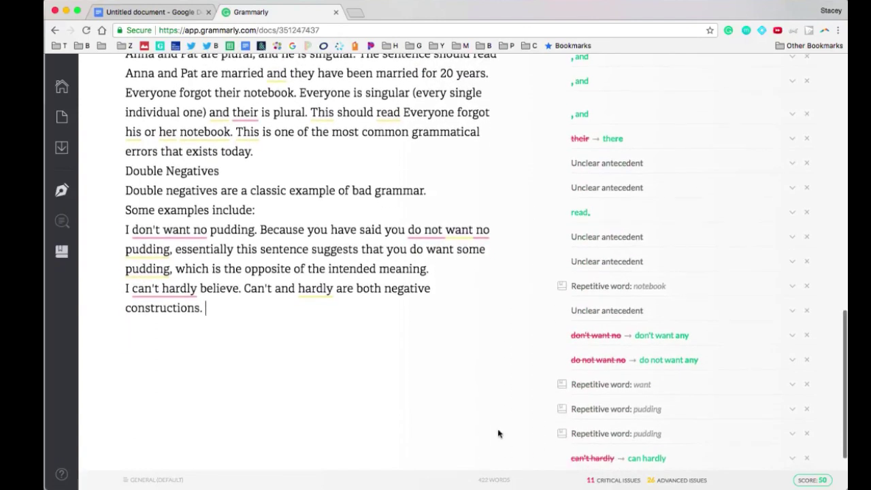
Compare the Google Docs and Grammarly tabs, then bring up the Grammarly extension popup
key("ctrl+shift+Tab")
scroll(375, 274, "down", 1)
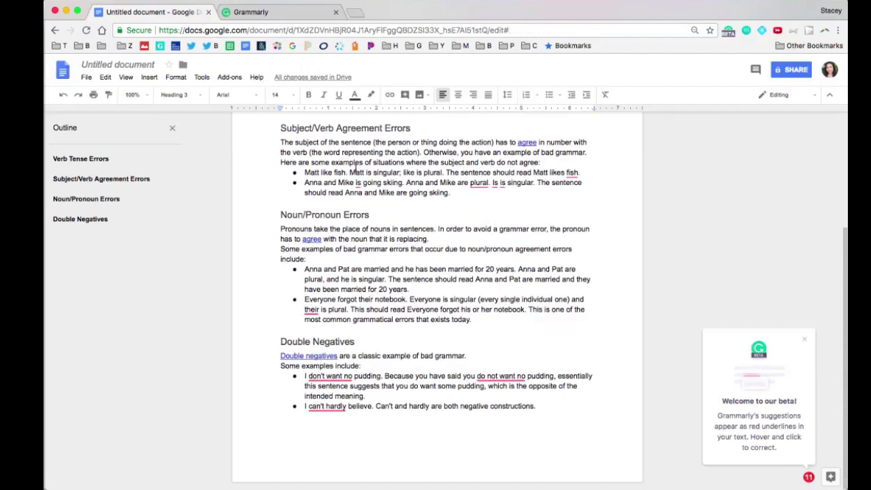
left_click(367, 192)
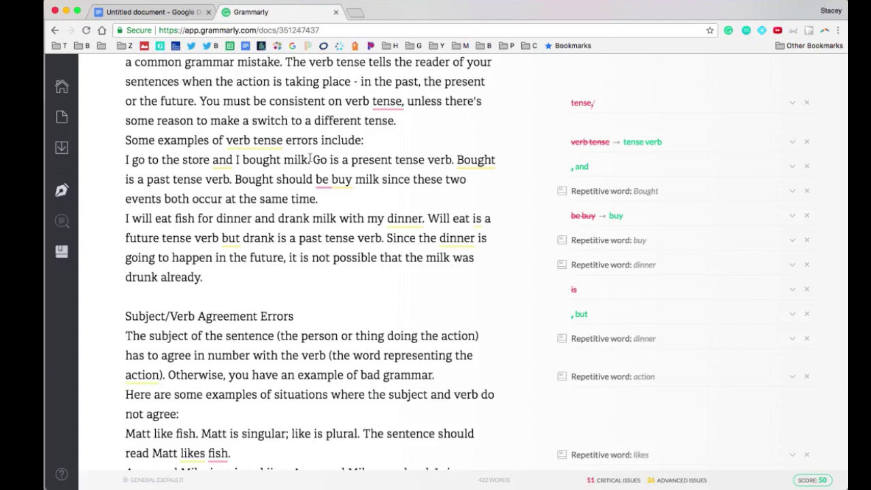
scroll(309, 158, "up", 3)
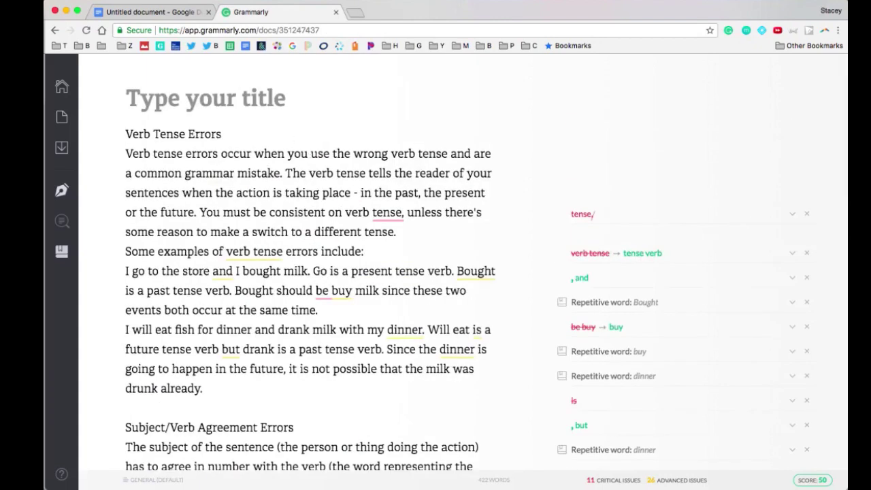
key("ctrl+shift+Tab")
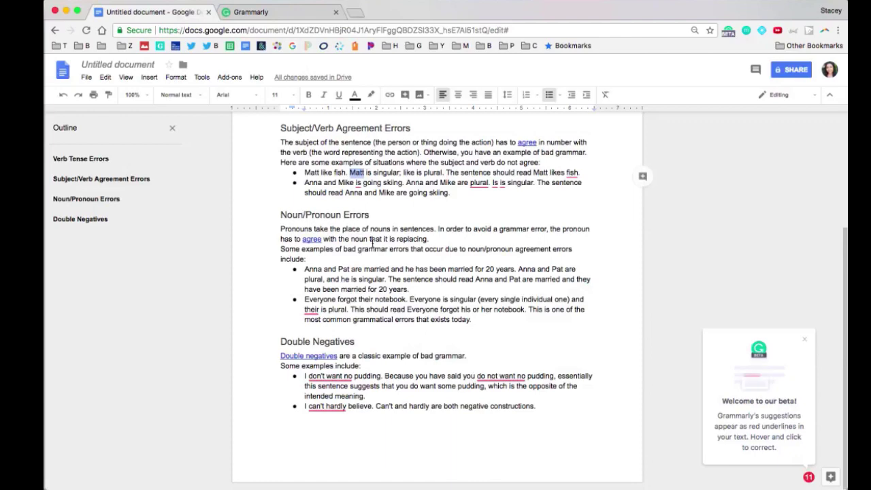
scroll(385, 217, "up", 5)
left_click(728, 32)
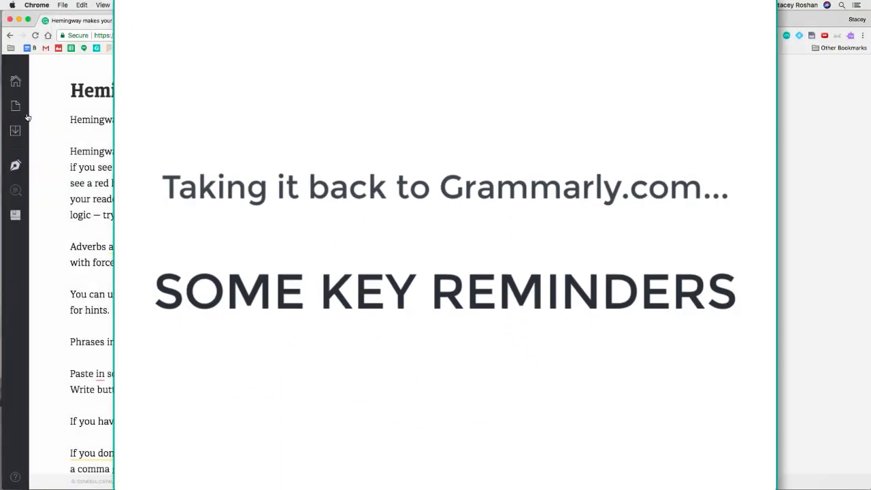
Return to the My Grammarly list of saved documents
left_click(15, 81)
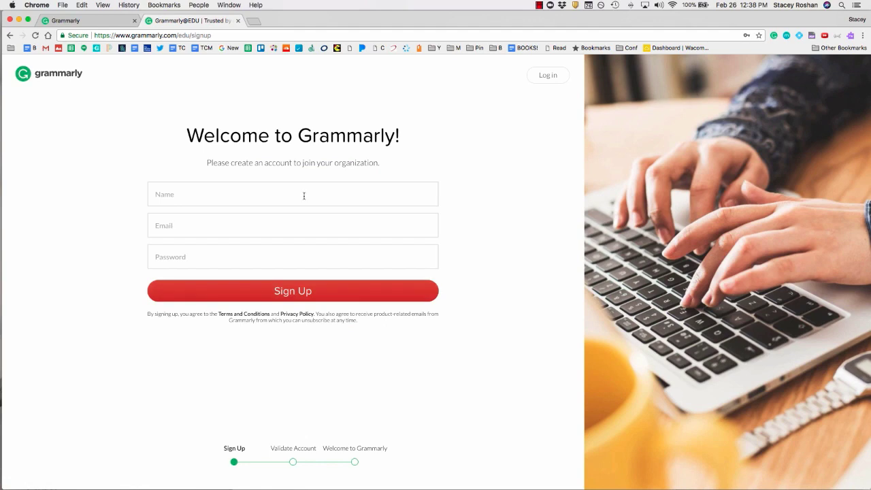
Close the Grammarly@EDU tab, reopen the Hemingway document, and show its writing-check toggles
left_click(237, 21)
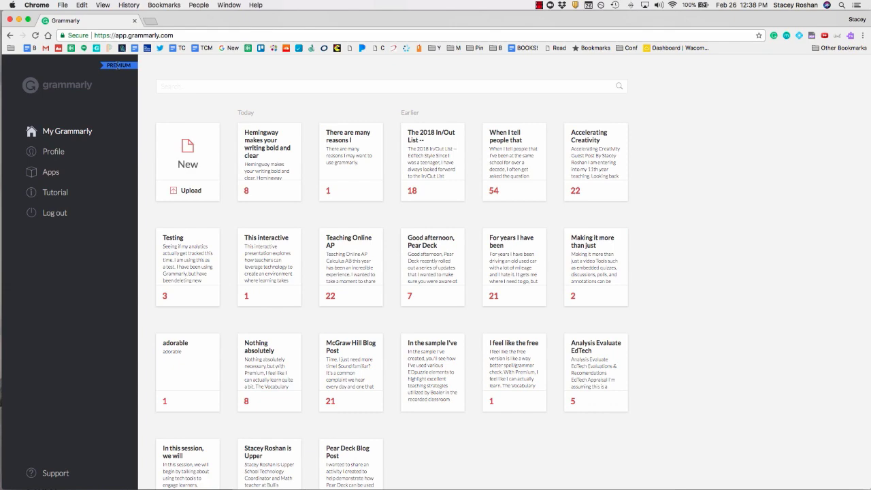
left_click(242, 192)
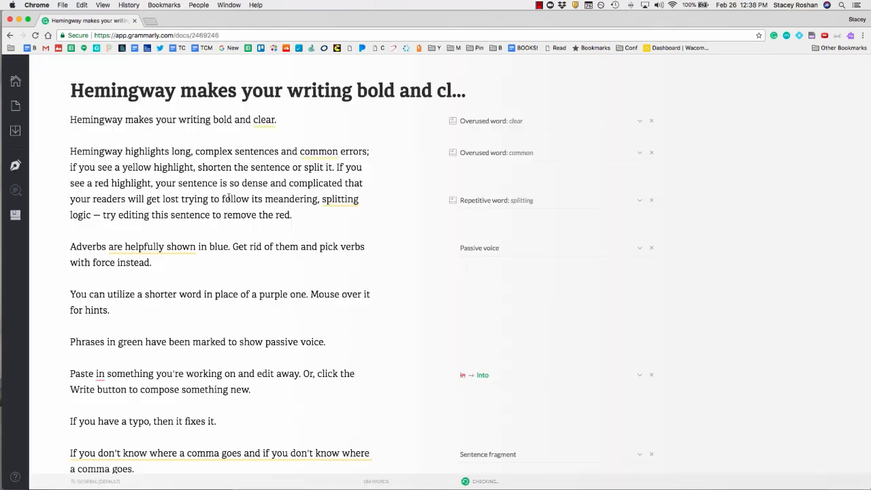
left_click(21, 168)
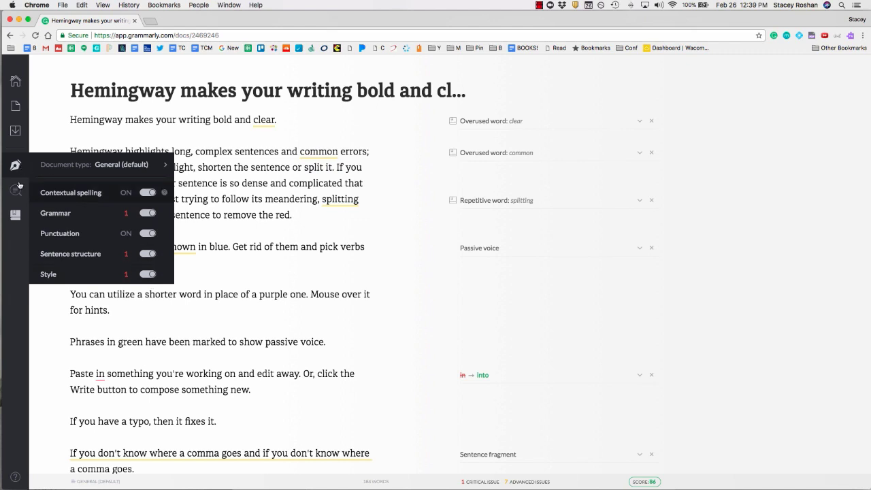
mouse_move(15, 214)
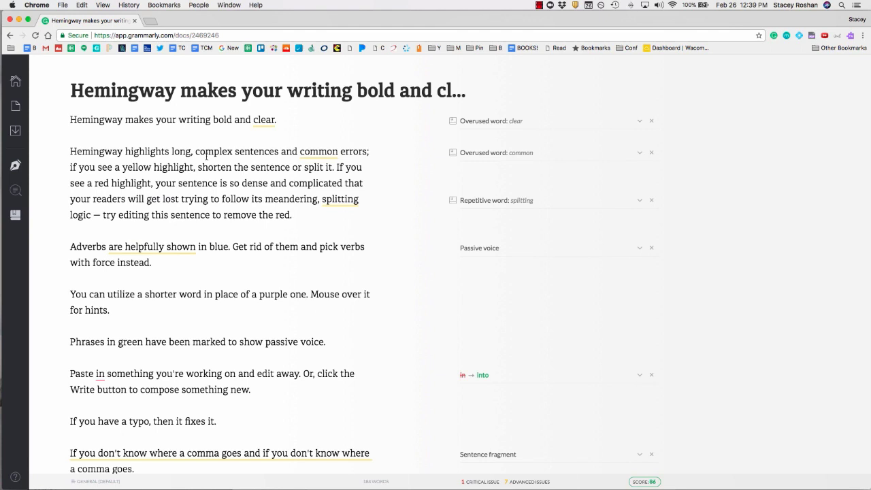
double_click(187, 198)
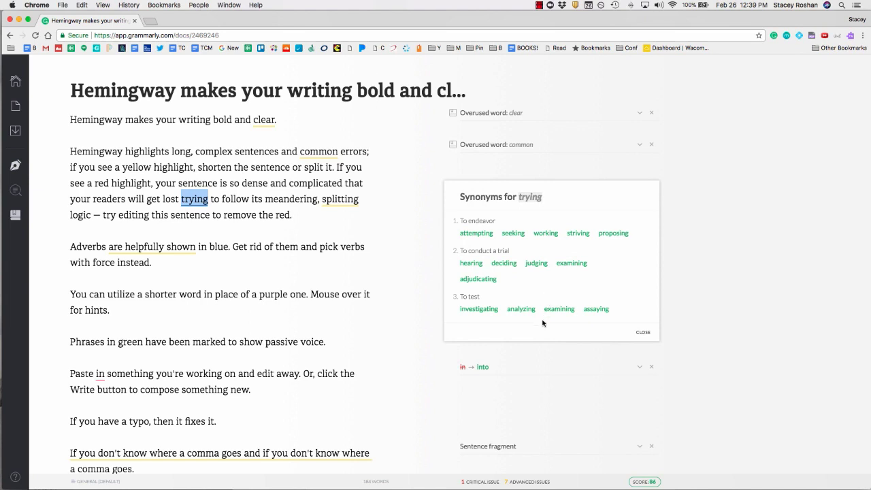
left_click(476, 233)
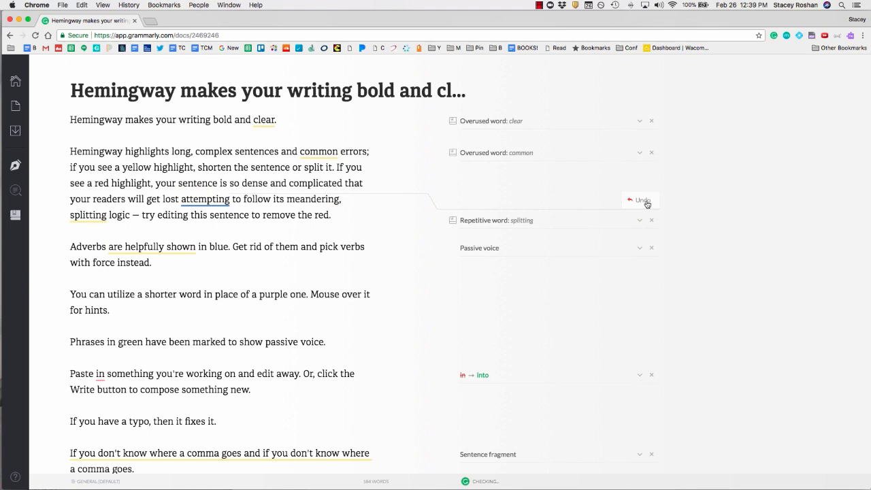
left_click(646, 204)
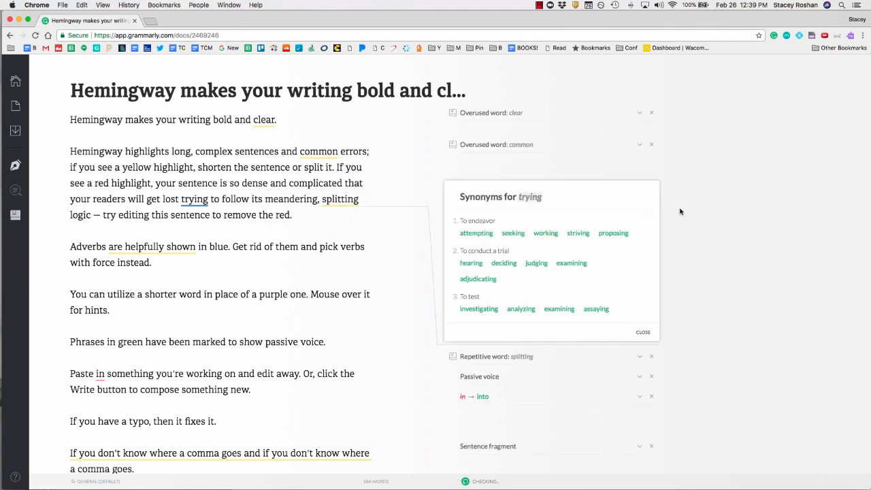
left_click(644, 332)
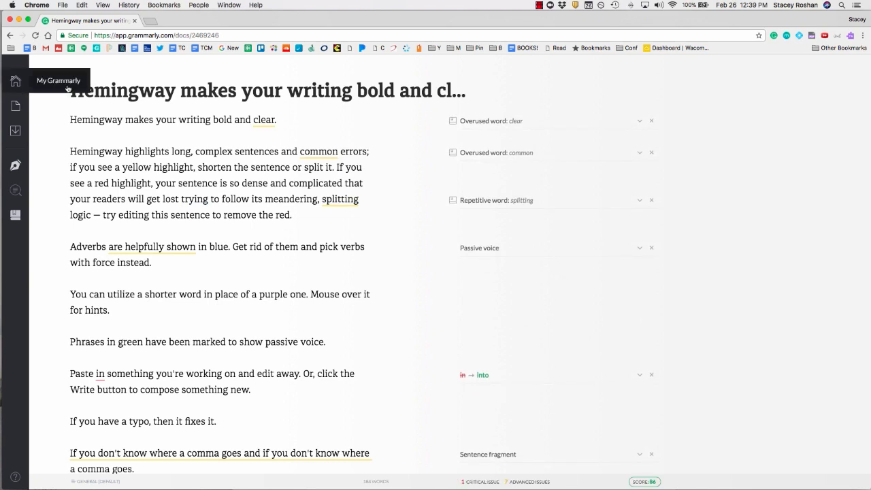
left_click(15, 83)
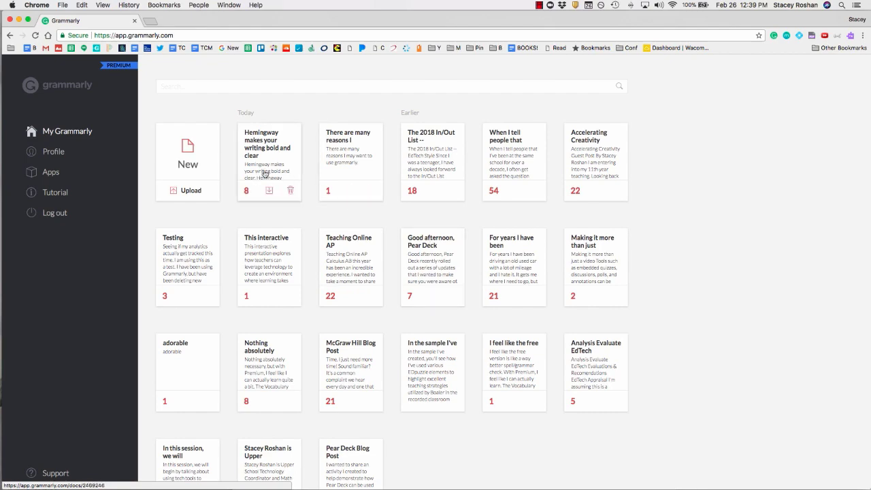
left_click(266, 169)
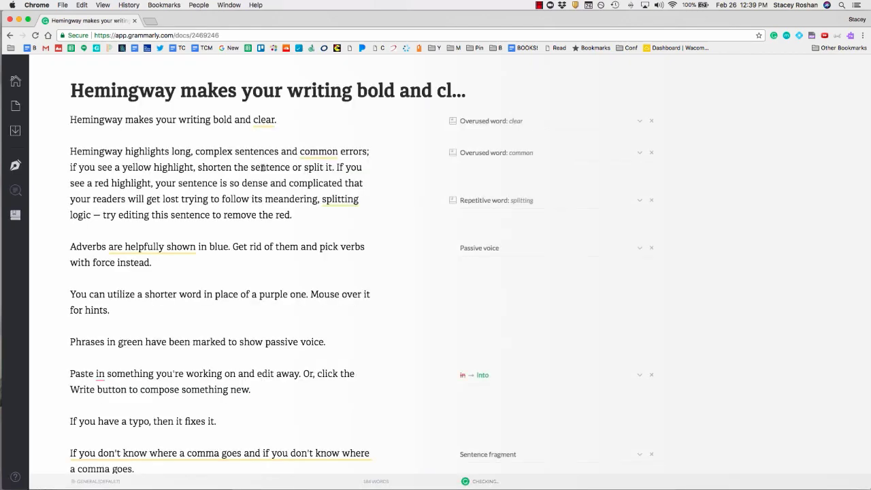
scroll(262, 168, "down", 3)
scroll(261, 168, "up", 2)
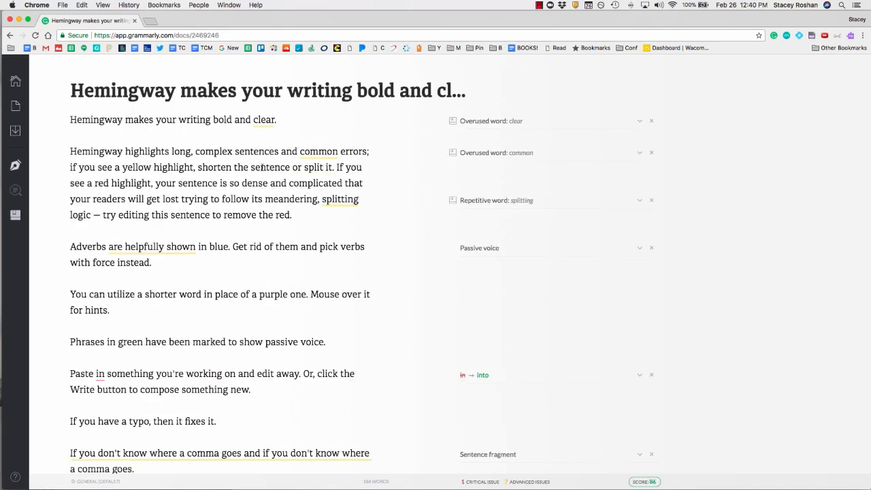